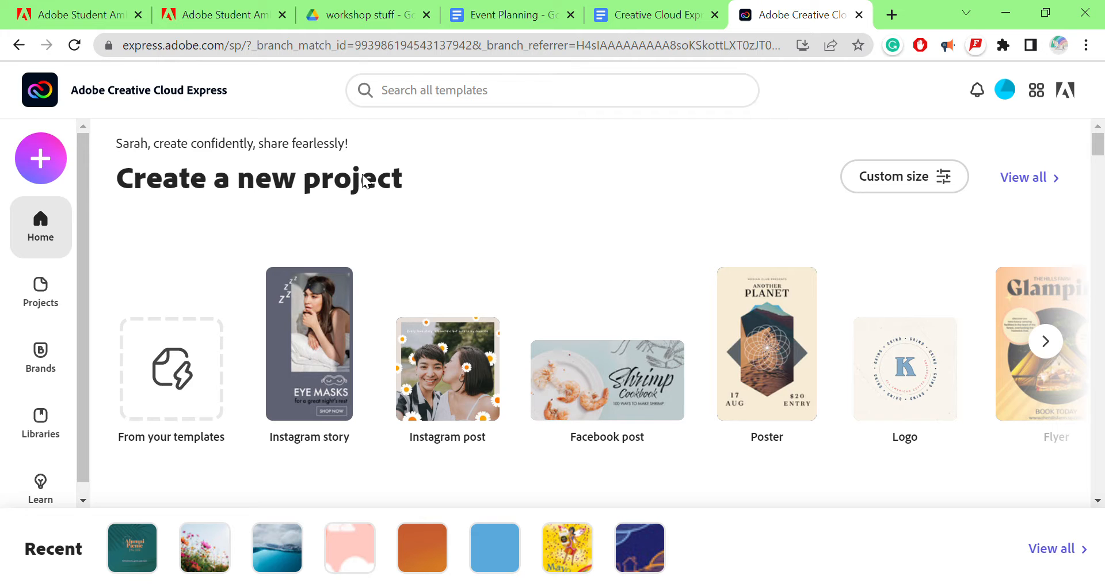
- Create a blank Instagram post project and dismiss the suggested templates
mouse_move(452, 345)
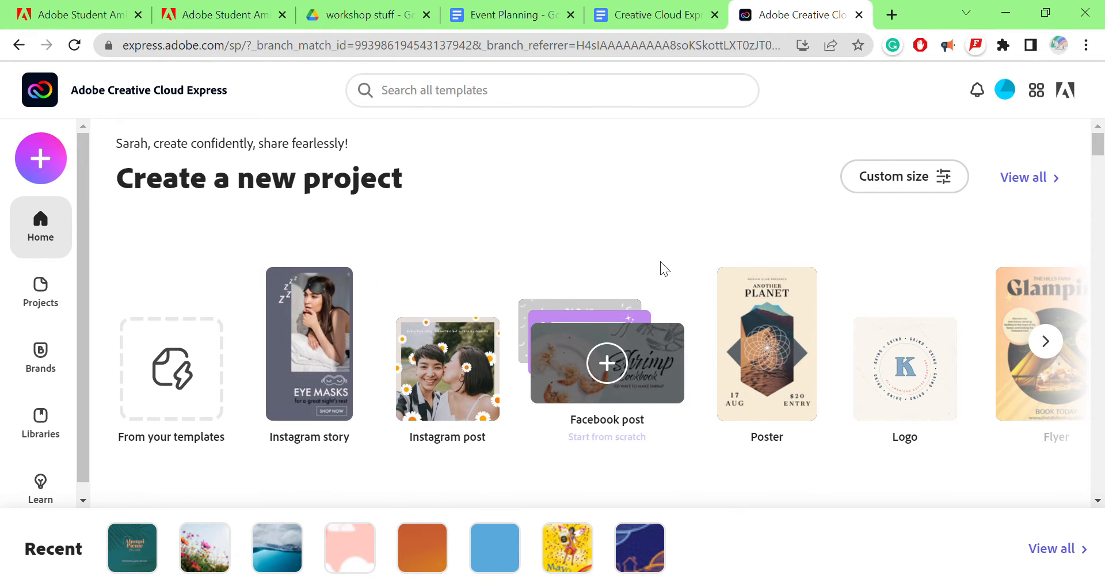
left_click(450, 353)
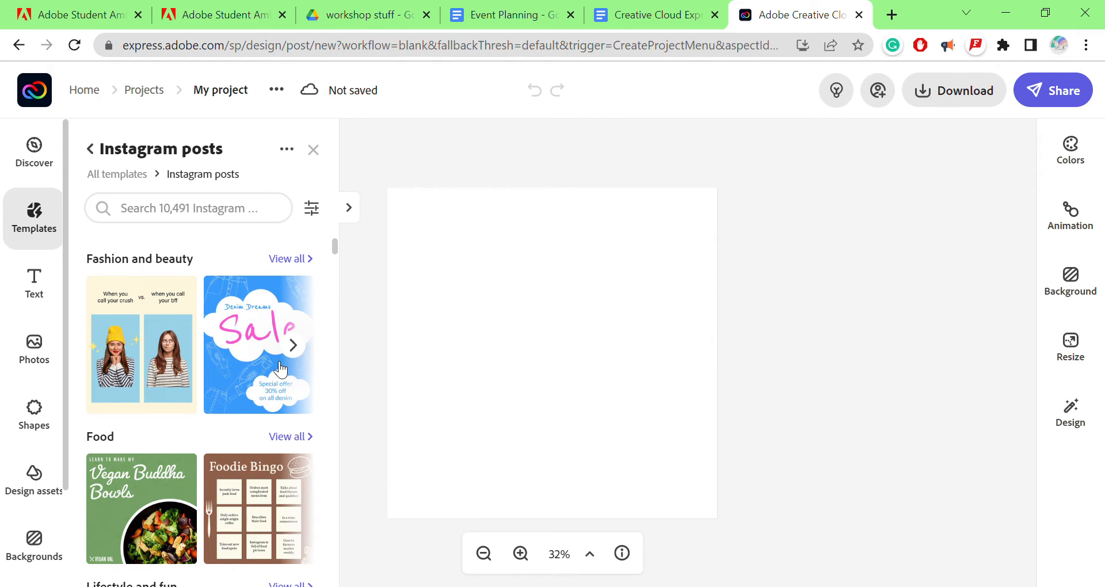
left_click(314, 151)
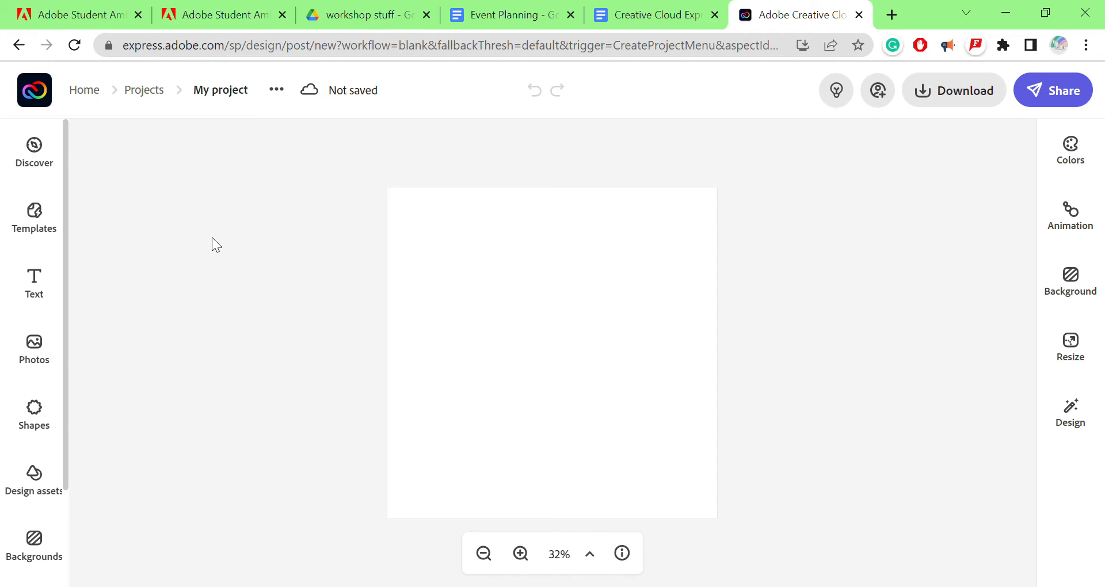
- Add the "World as Art" exhibition text design from the Events collection and place it in the upper middle of the canvas
left_click(35, 290)
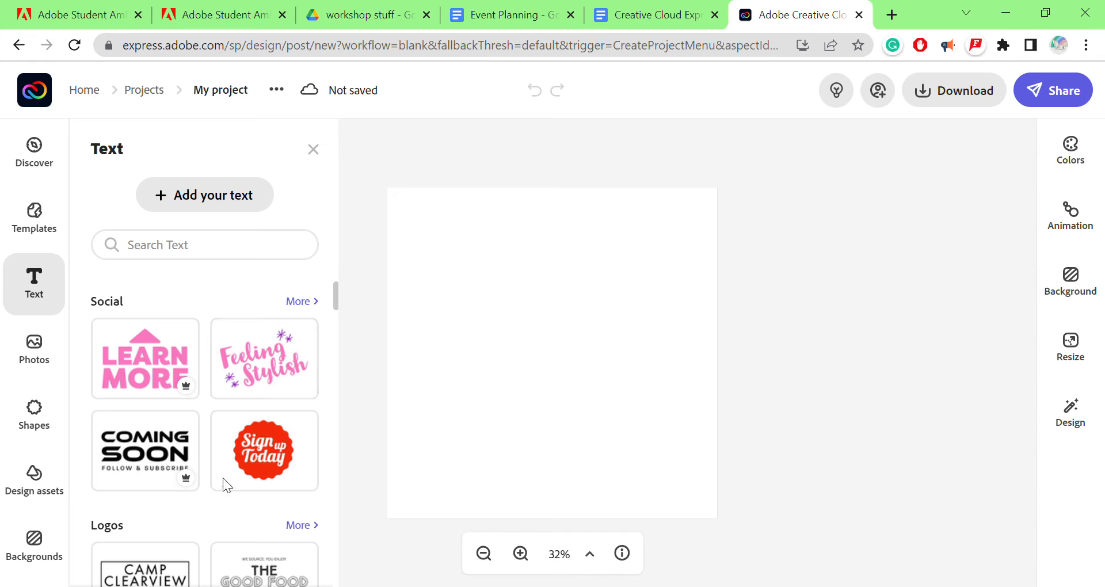
left_click_drag(335, 300, 304, 472)
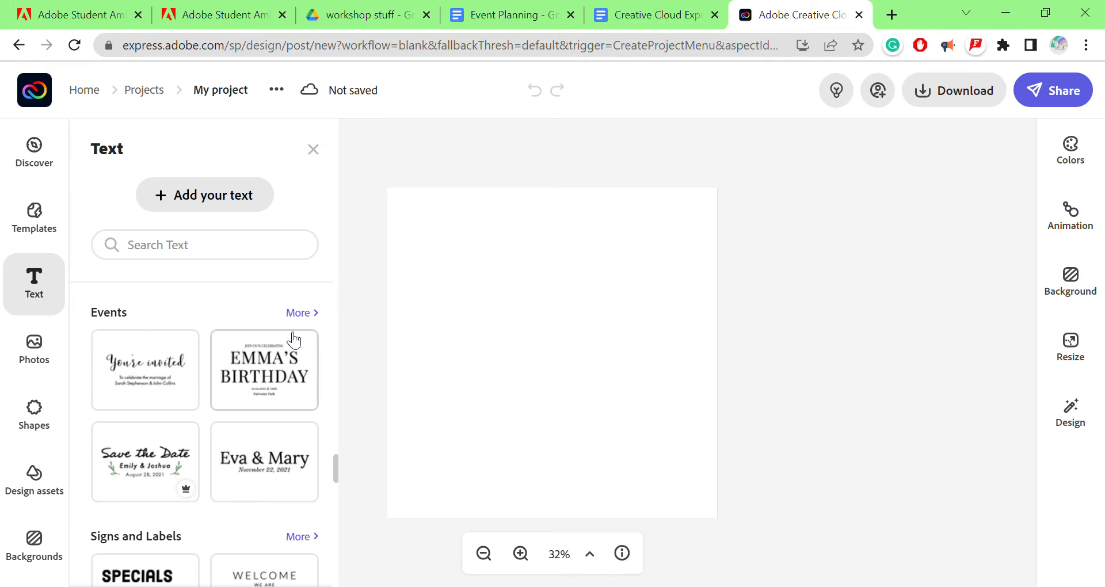
left_click(305, 314)
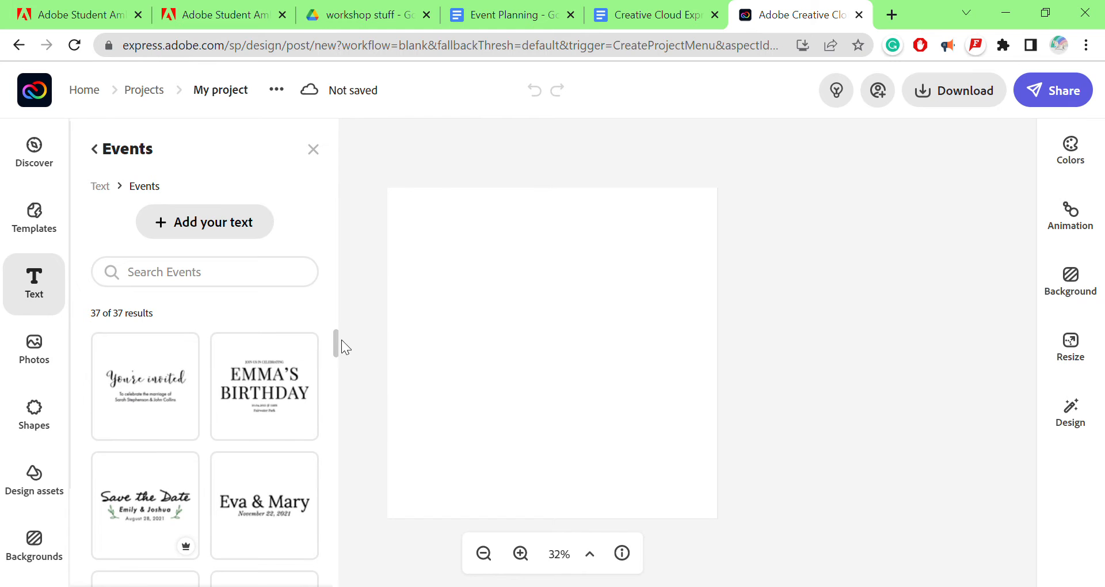
left_click_drag(337, 343, 335, 391)
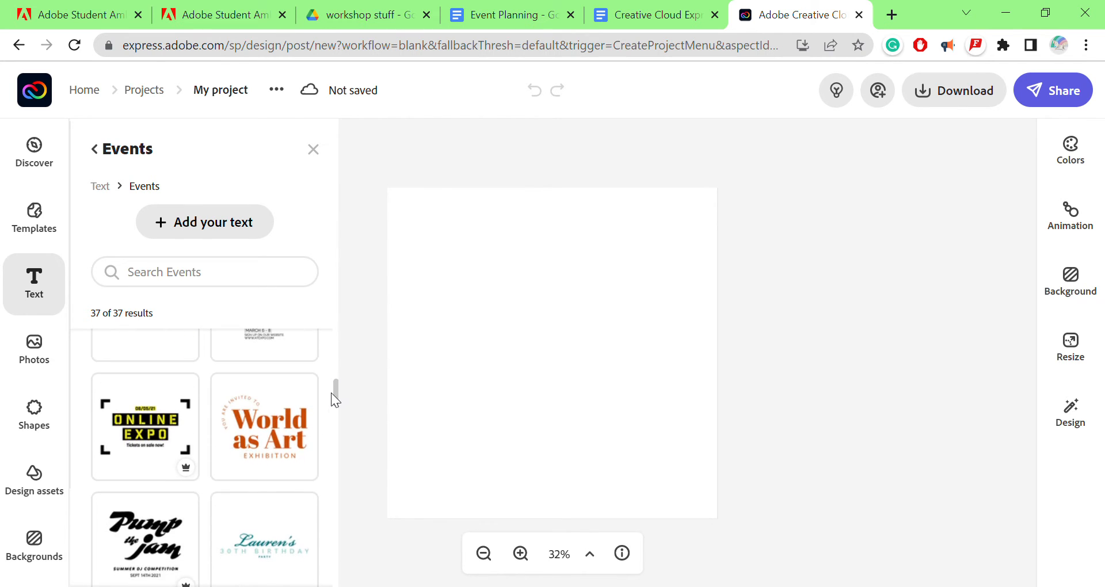
left_click(295, 433)
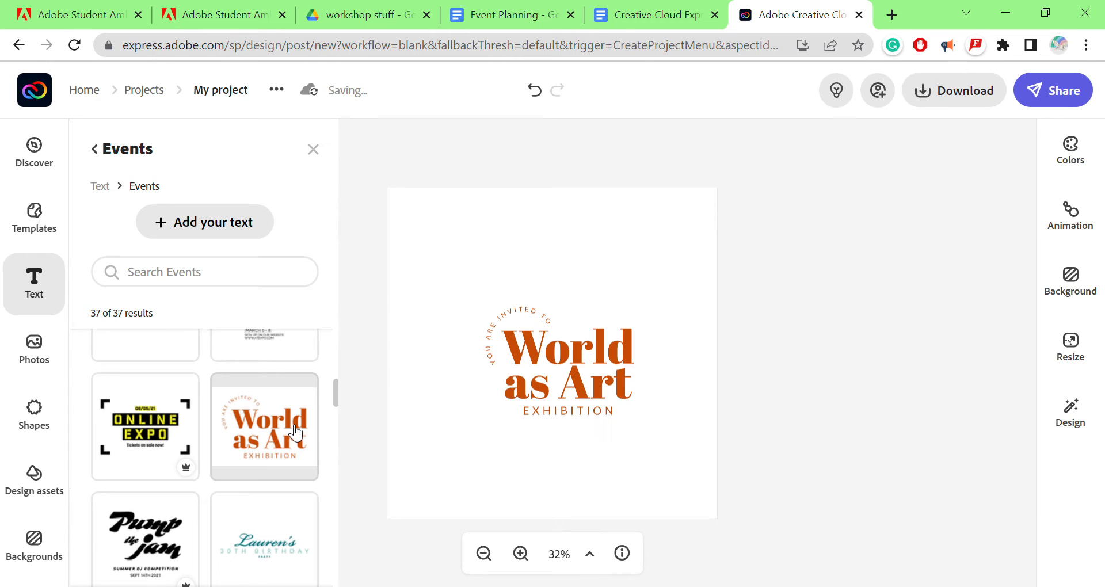
left_click_drag(580, 351, 565, 303)
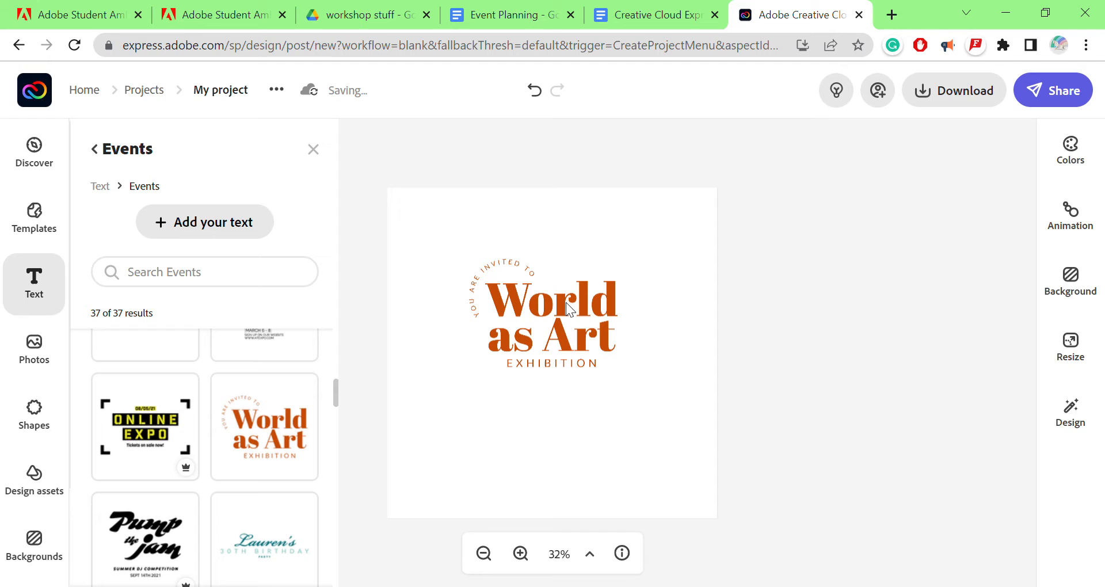
- Replace the "World as Art" heading with "Alumni Picnic" and move it slightly up beneath the curved invitation line
left_click(579, 330)
left_click(579, 330)
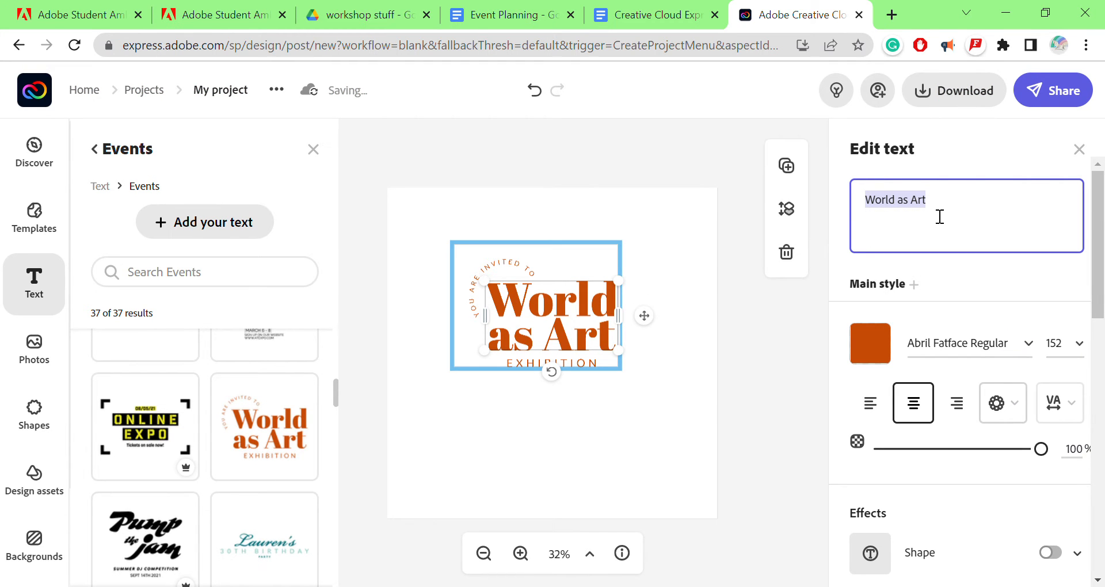
type("Alu")
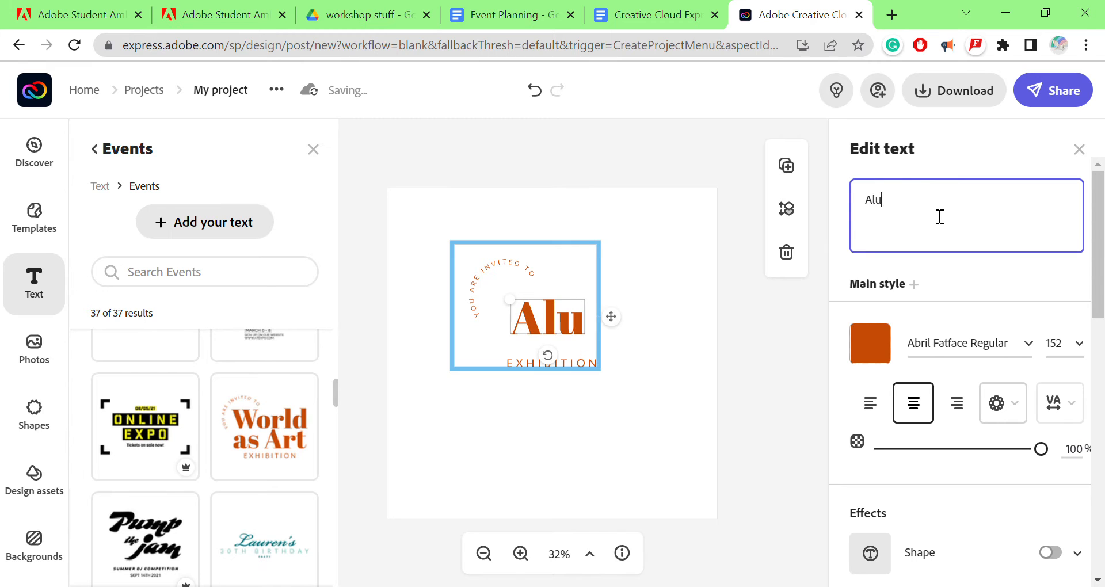
type("mni Picnic")
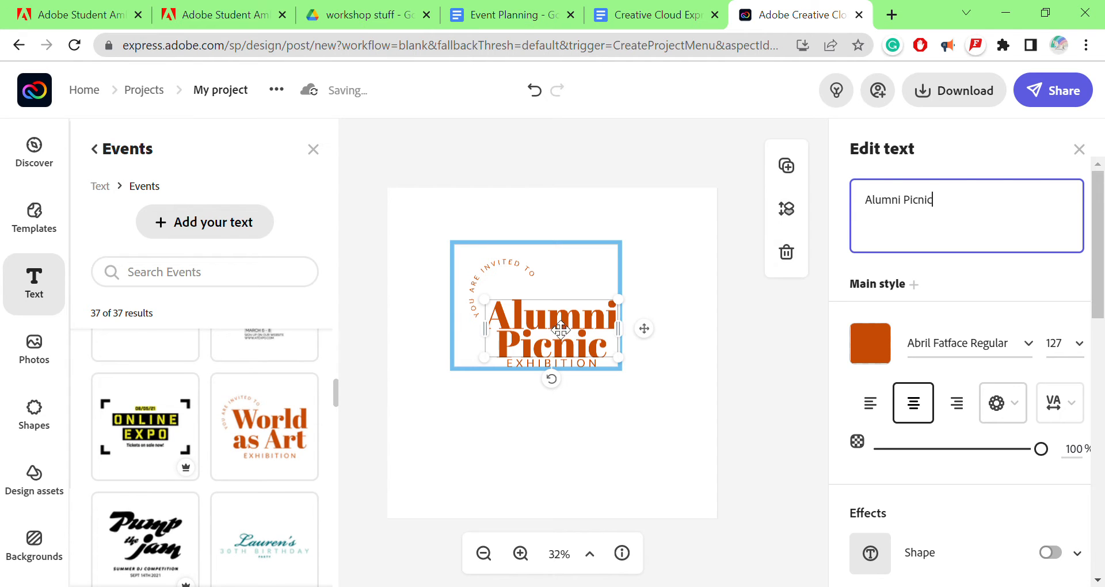
left_click_drag(561, 339, 552, 312)
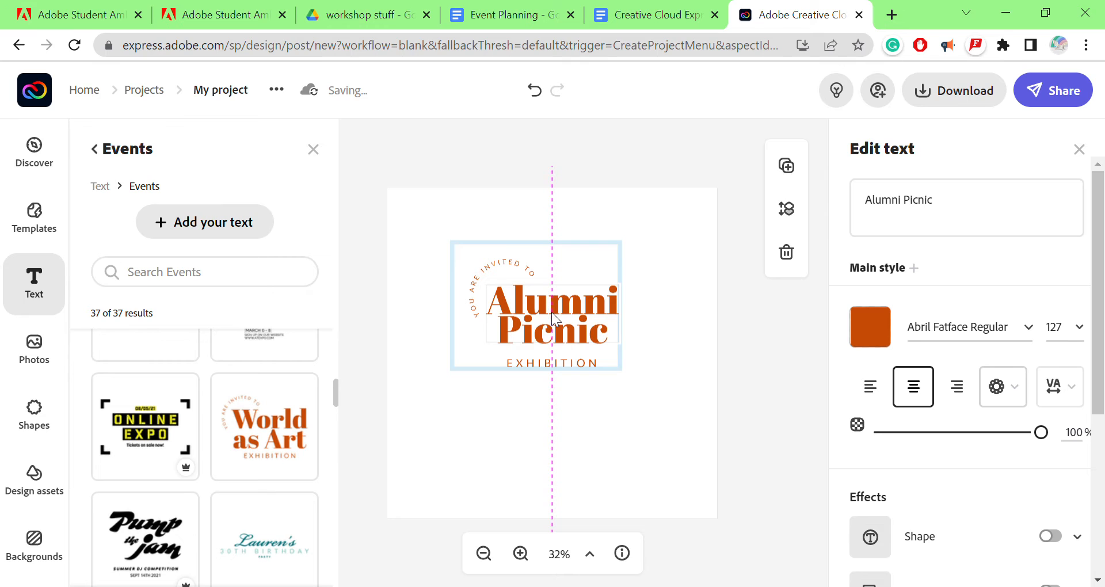
mouse_move(548, 312)
left_mouse_down()
mouse_move(538, 312)
mouse_move(548, 308)
left_mouse_up()
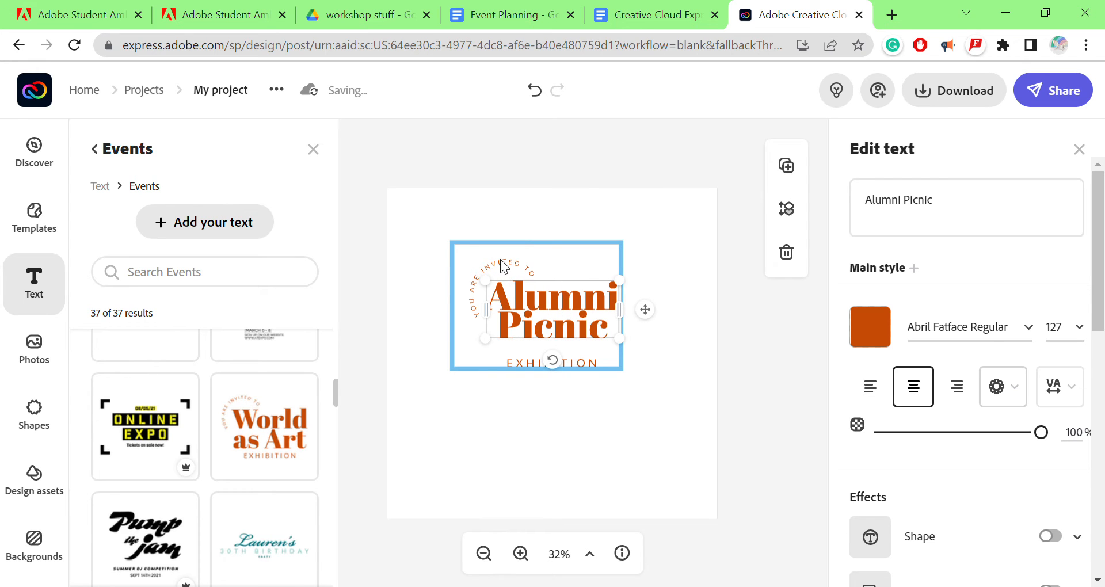
- Replace the "Exhibition" line with "May 23rd 2pm-4pm" and "Monroe Park" on a second line
left_click(521, 367)
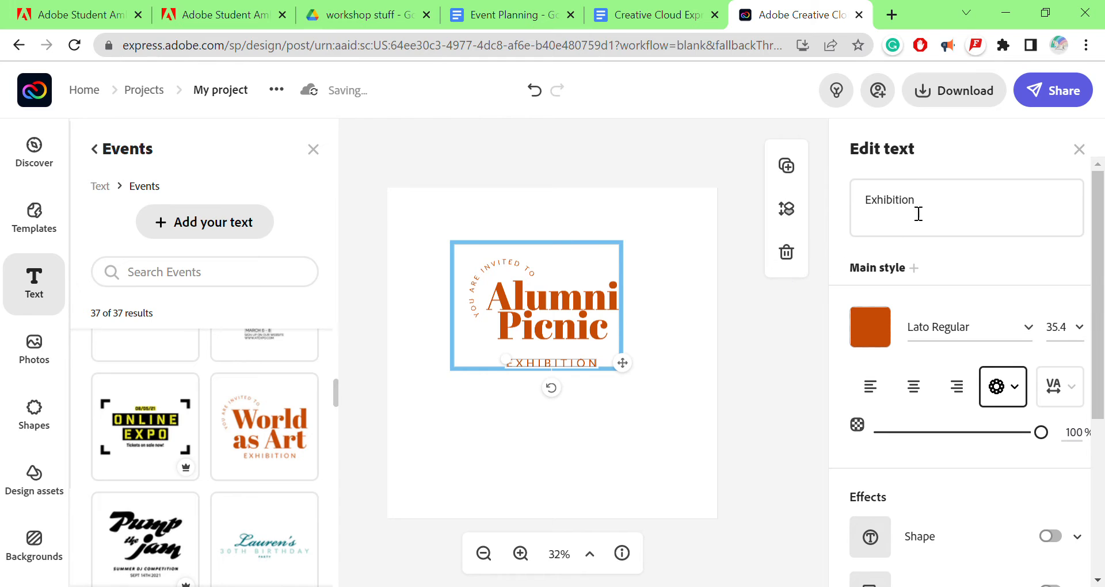
left_click_drag(921, 206, 847, 203)
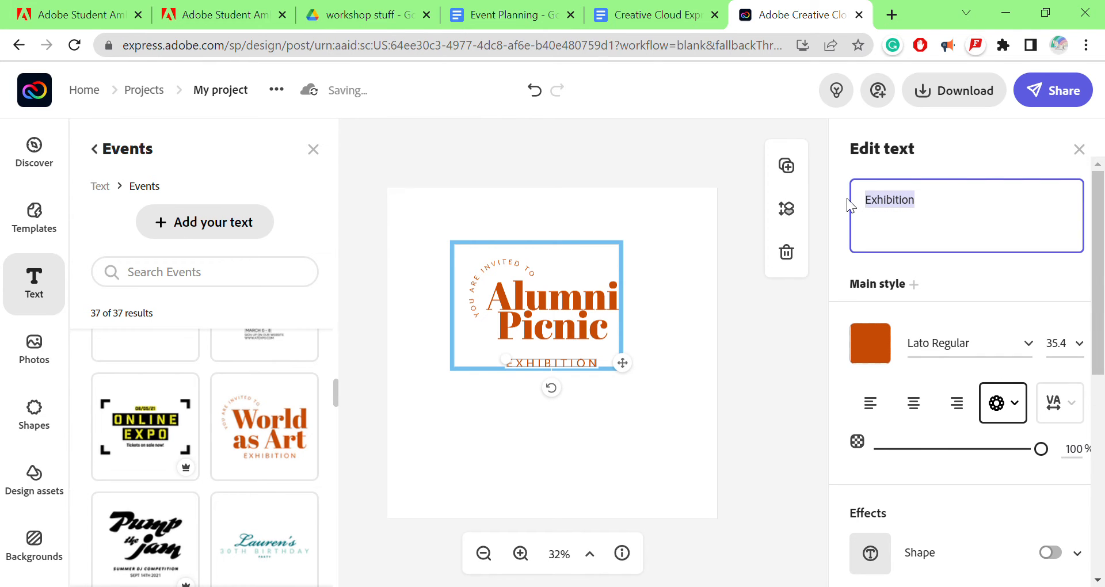
type("May 2")
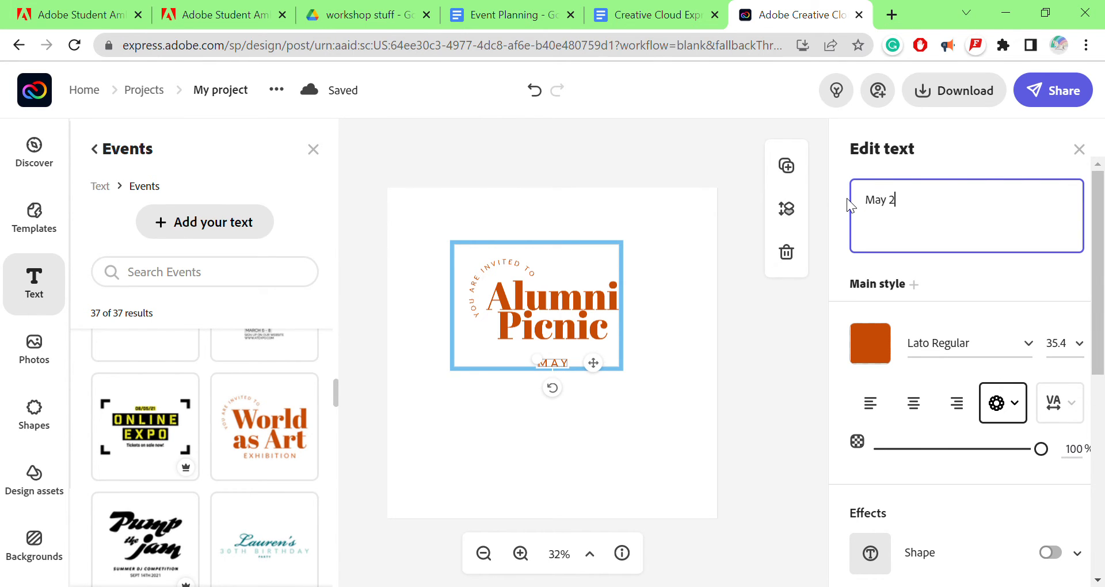
type("3rd ")
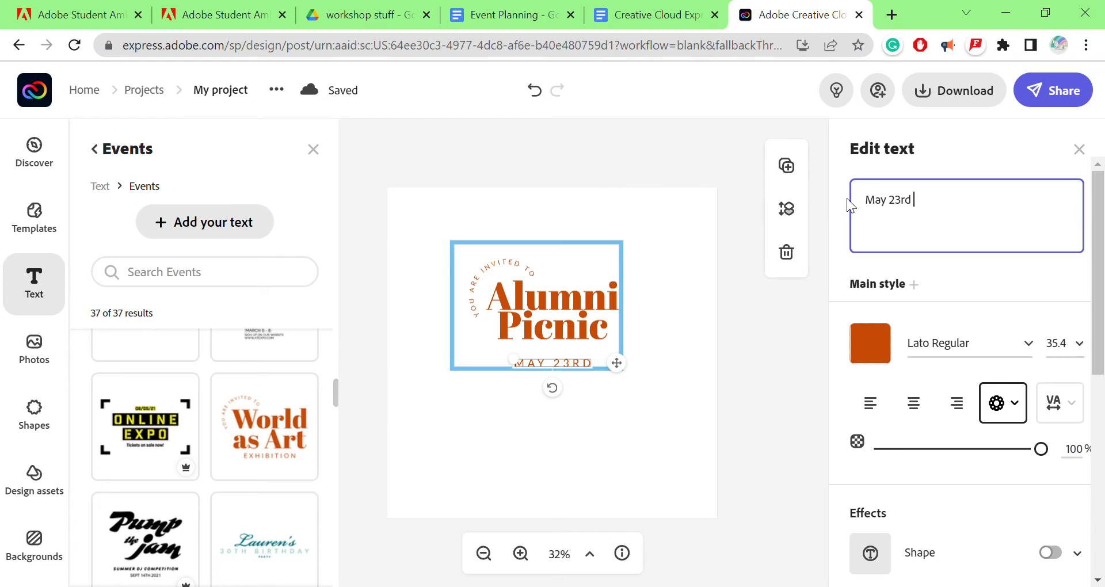
type("2-")
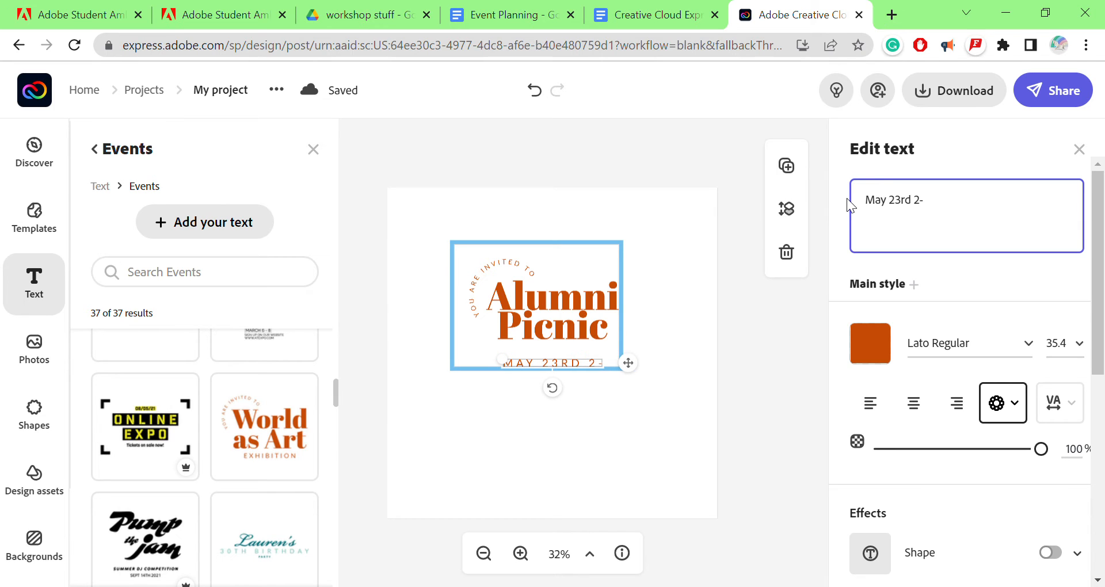
type("4pm")
key("BackSpace")
key("BackSpace")
key("BackSpace")
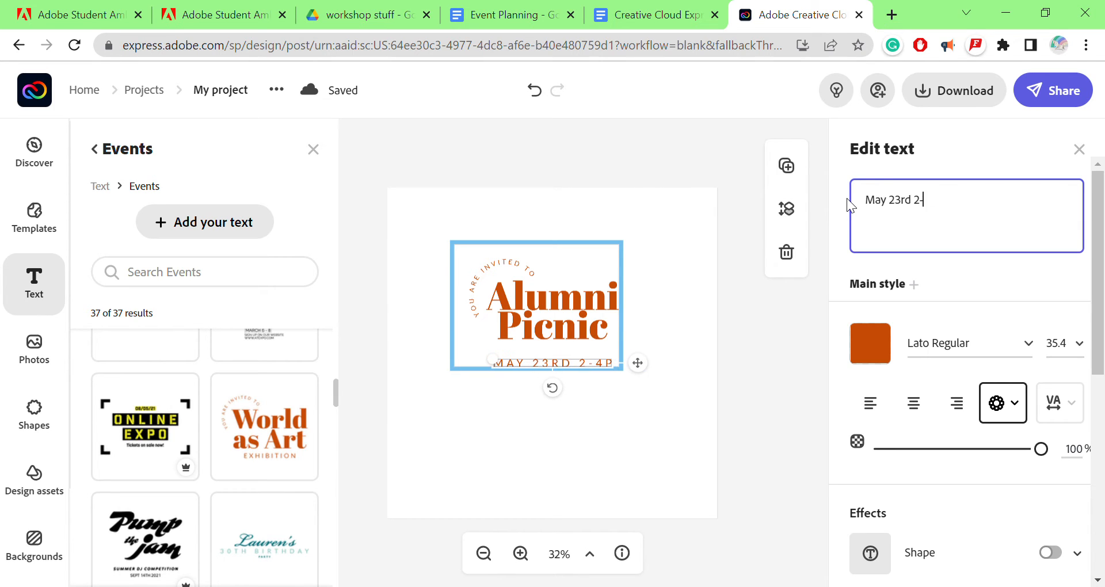
key("BackSpace")
type("pm-")
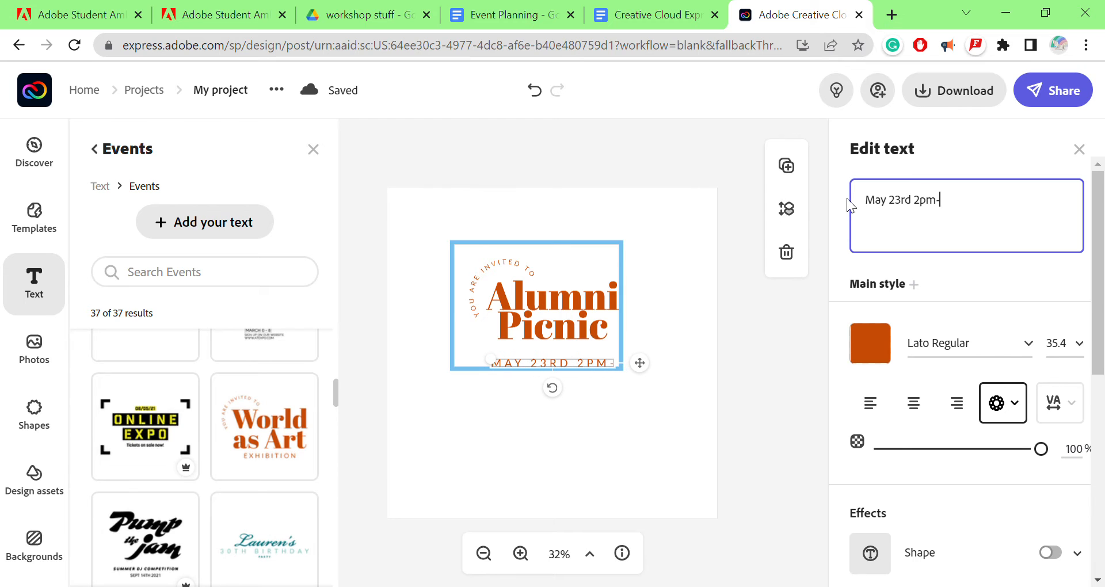
type("4pm ")
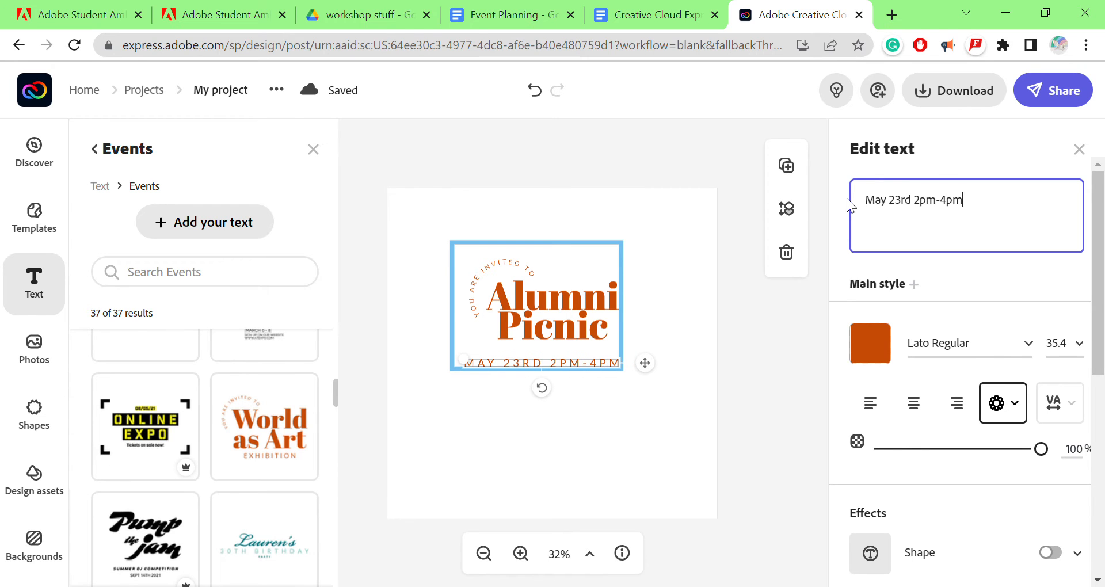
type("M")
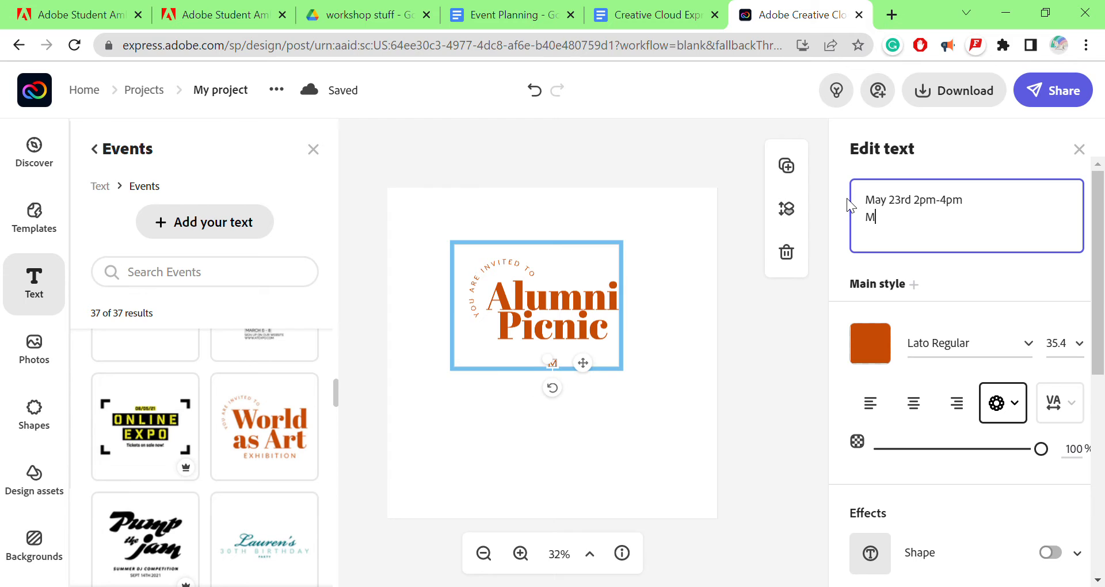
type("onroe Park")
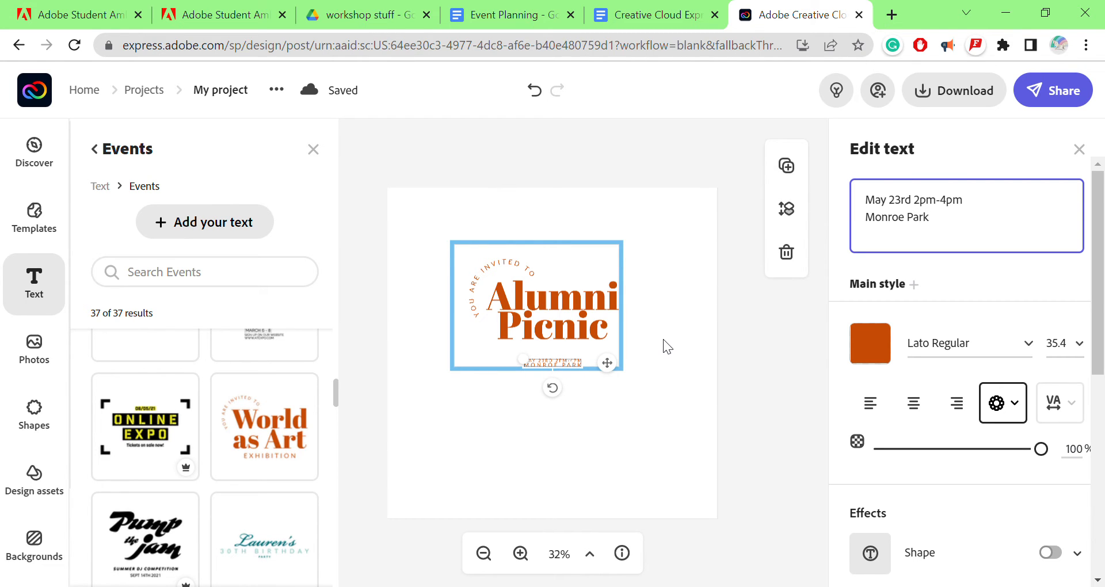
left_click(636, 351)
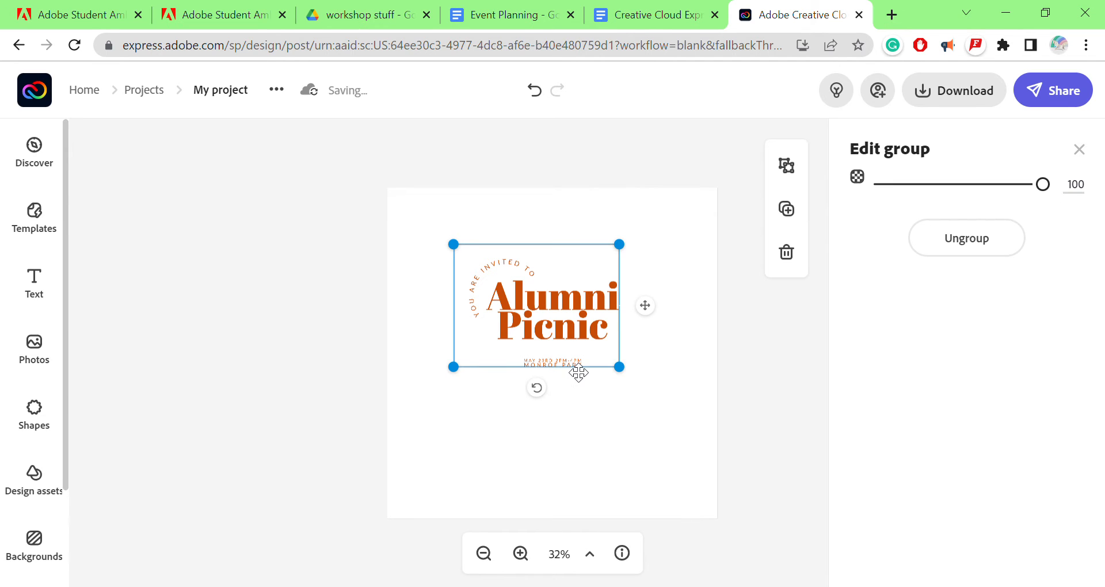
- Enlarge the date and location text to about size 41.9, wrapped onto three lines, and place it below the "Alumni Picnic" heading
double_click(578, 373)
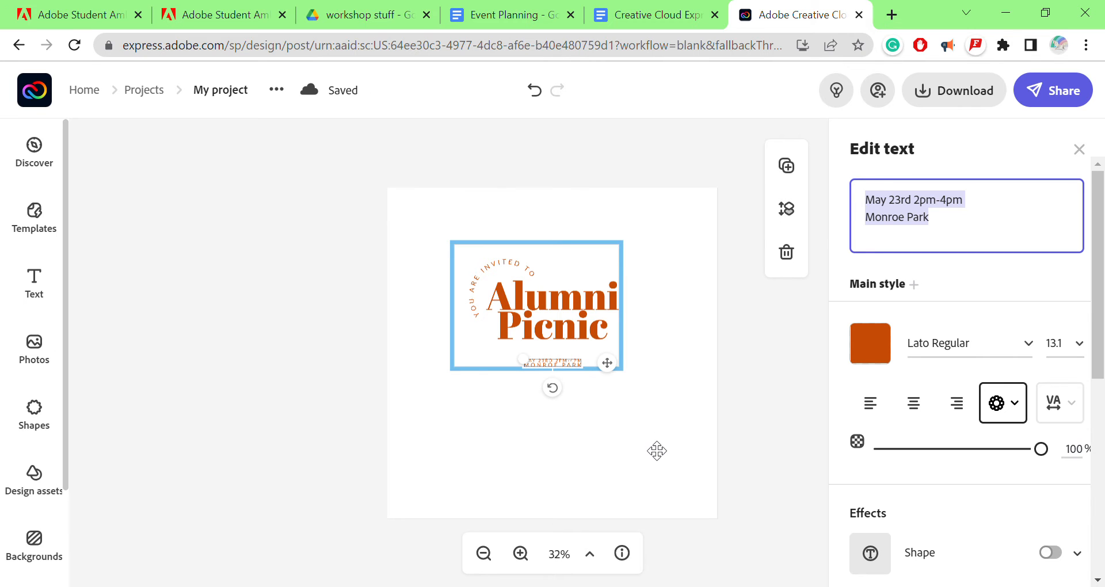
left_click(1078, 344)
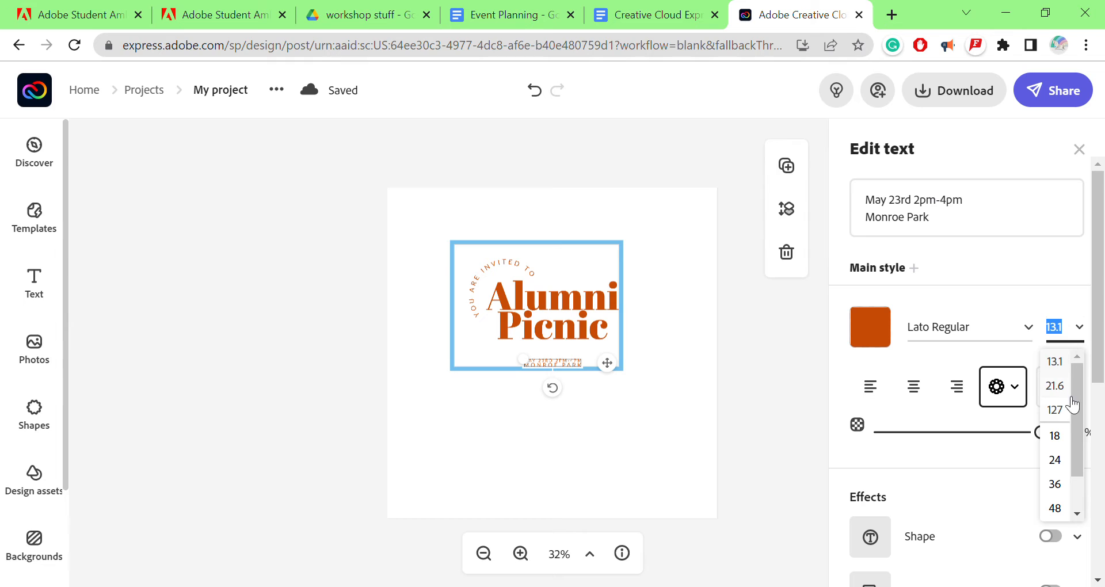
left_click(1059, 436)
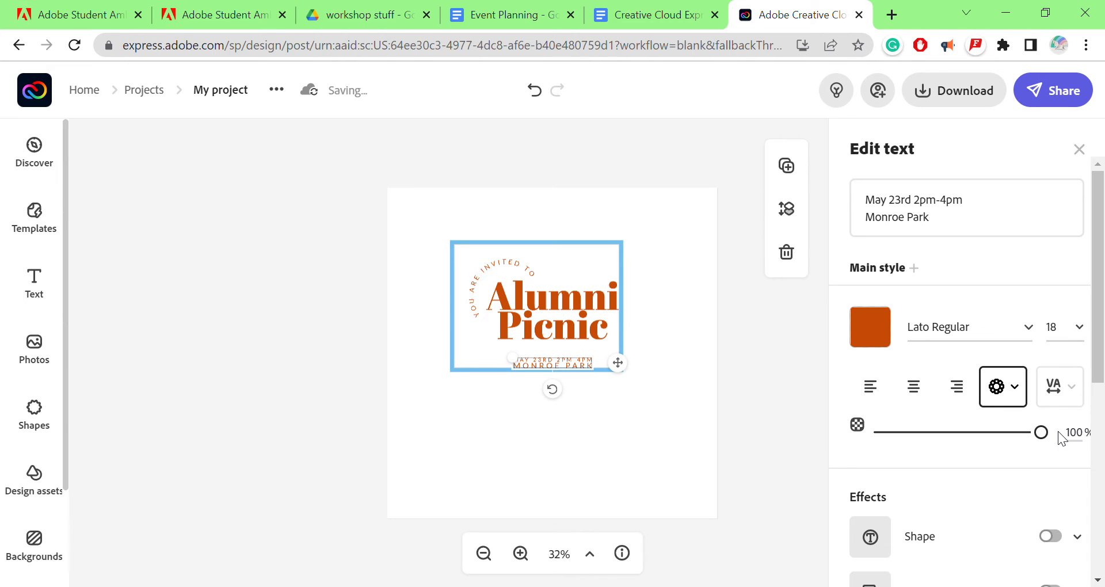
left_click_drag(513, 358, 424, 381)
left_click_drag(533, 401, 565, 378)
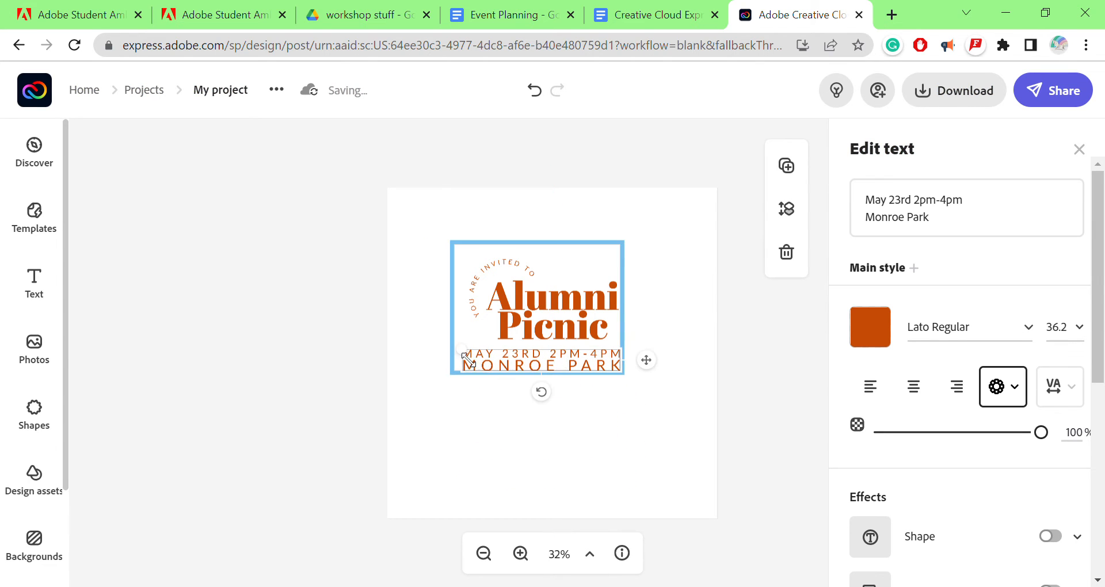
left_click_drag(463, 350, 501, 348)
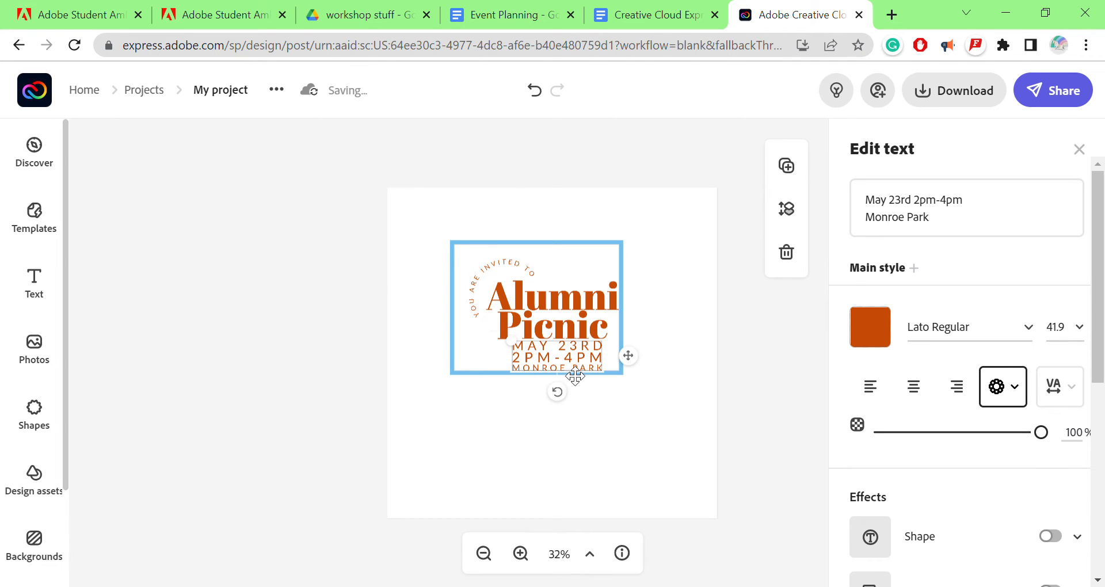
left_click_drag(567, 370, 556, 384)
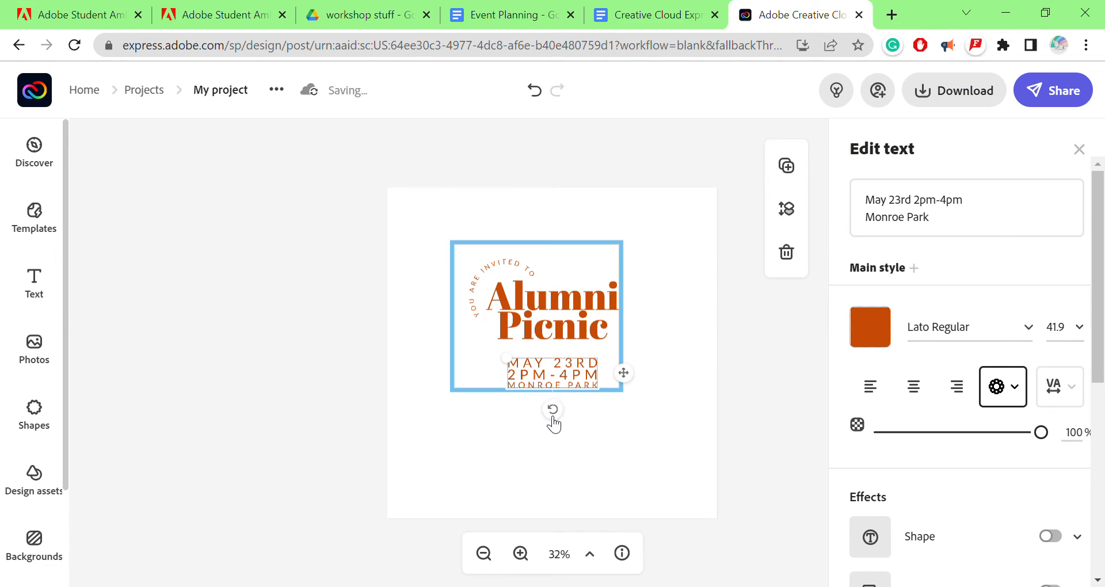
- Recolor the "Alumni Picnic" heading to the custom light pink #FDBBDF
left_click(575, 329)
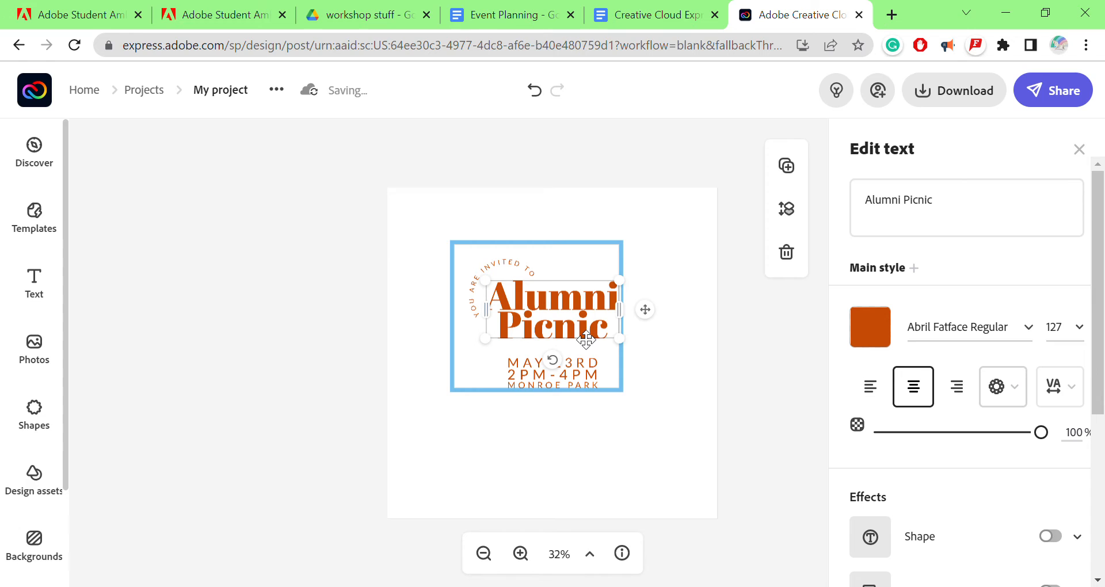
left_click(885, 326)
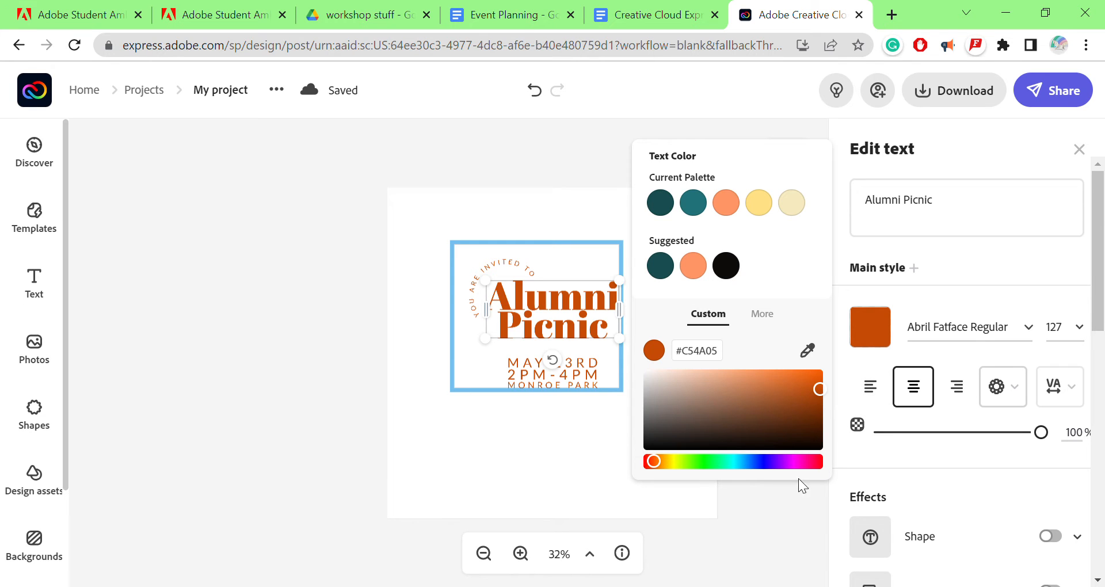
left_click_drag(792, 460, 806, 462)
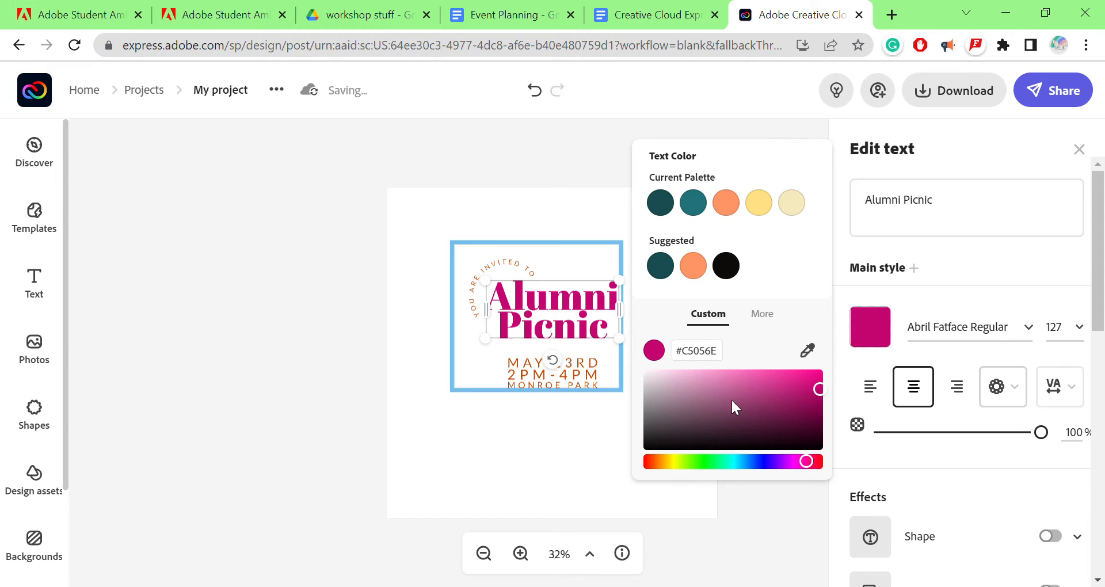
left_click(705, 385)
left_click_drag(711, 387, 697, 374)
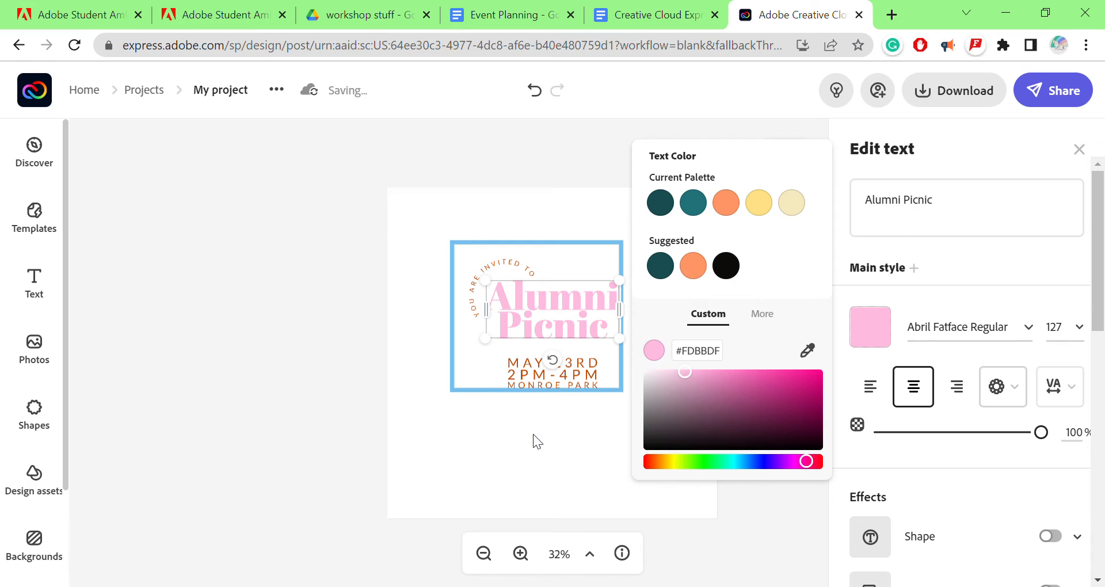
- Recolor the curved "You are invited to" line with the light pink from the current palette
left_click(943, 296)
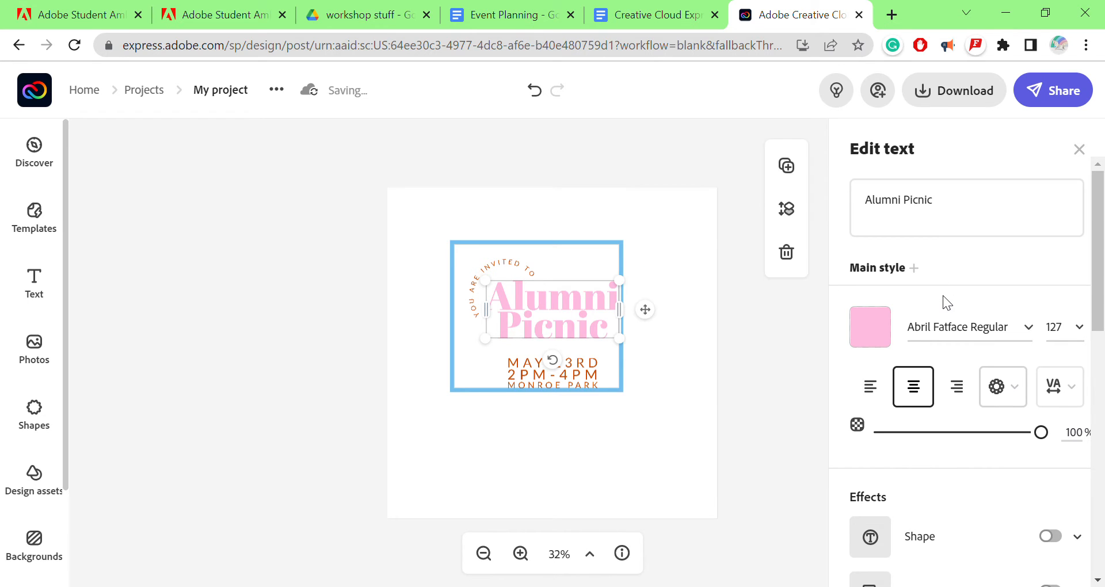
left_click(521, 271)
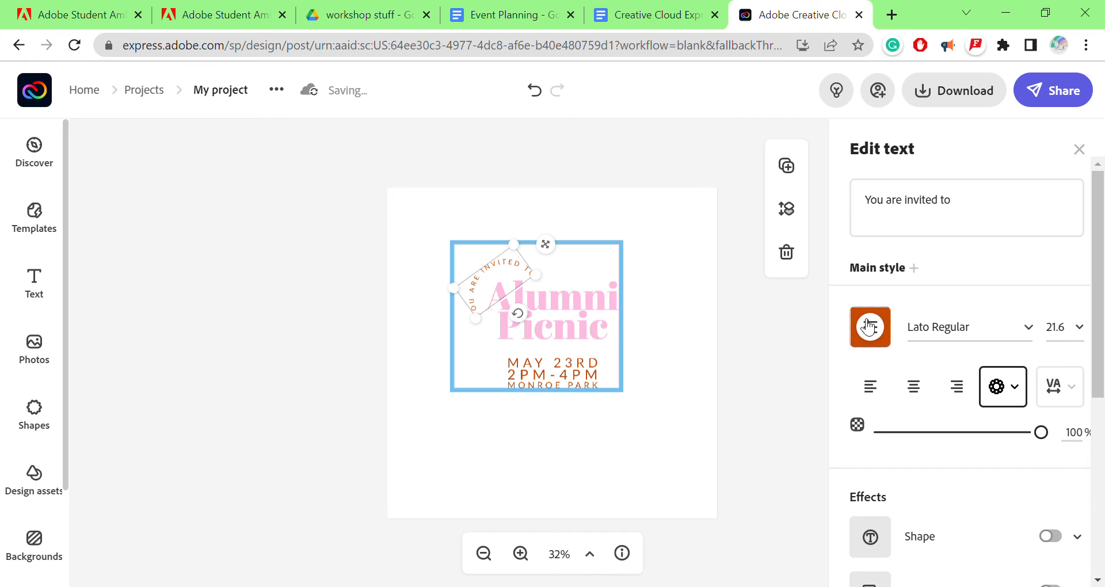
left_click(869, 327)
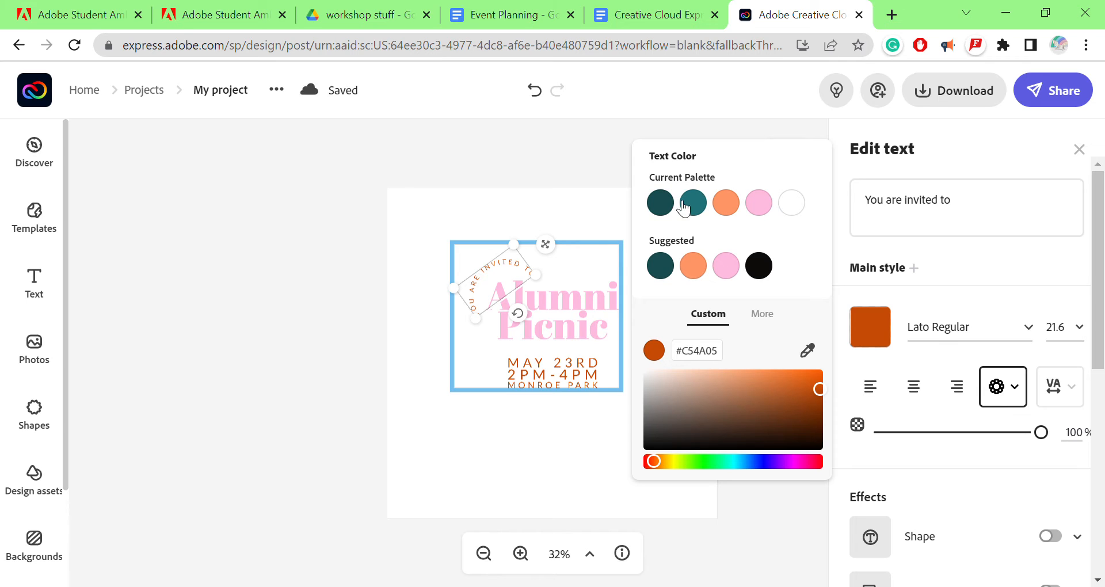
left_click(765, 214)
- Recolor the "Alumni Picnic" heading and the date and location text to the palette orange #FF9666
left_click(597, 317)
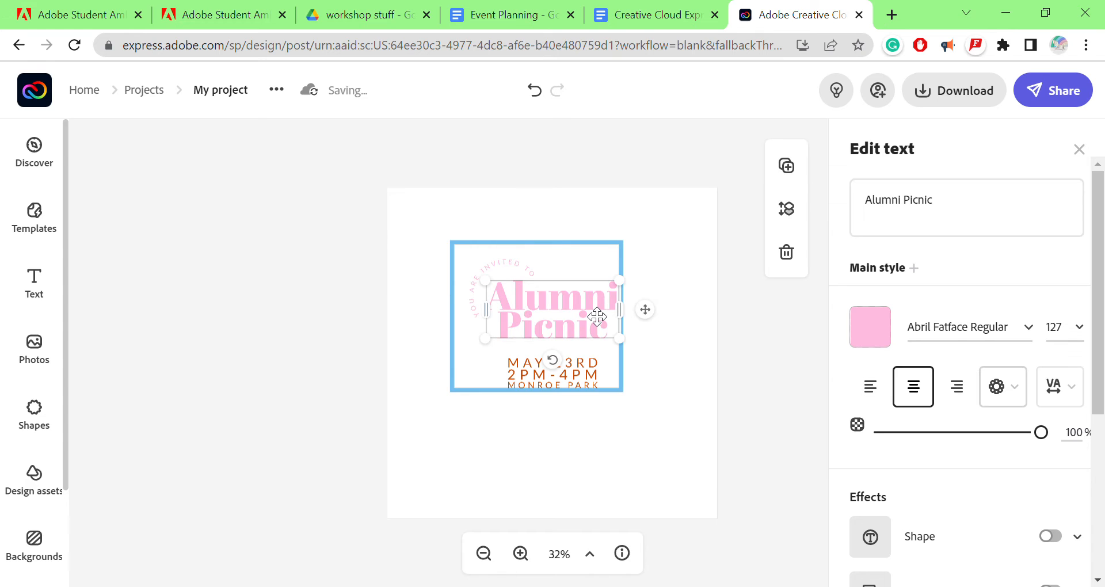
left_click(870, 326)
left_click(726, 204)
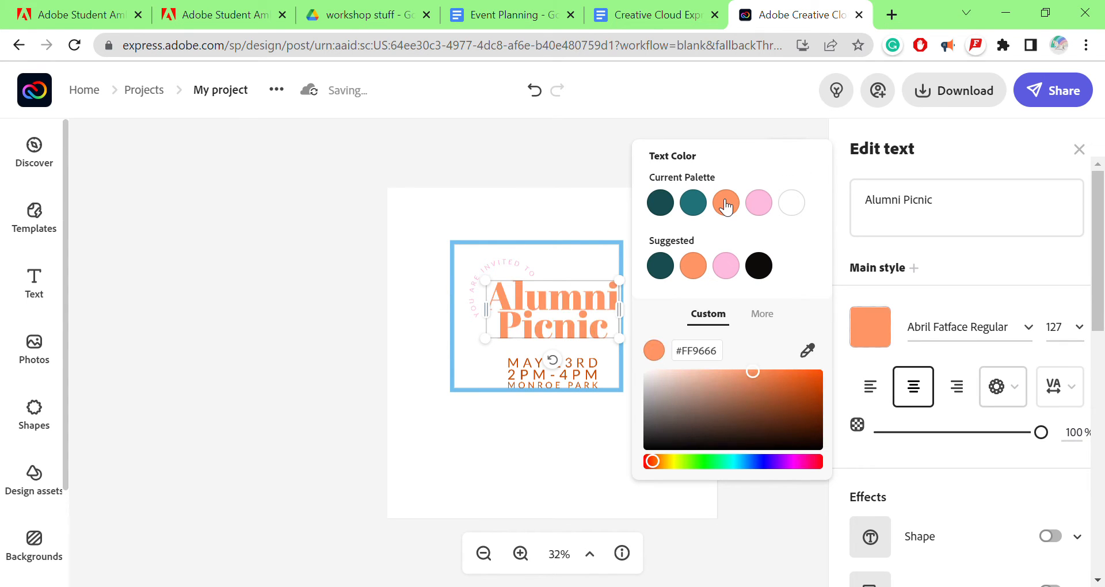
left_click(594, 383)
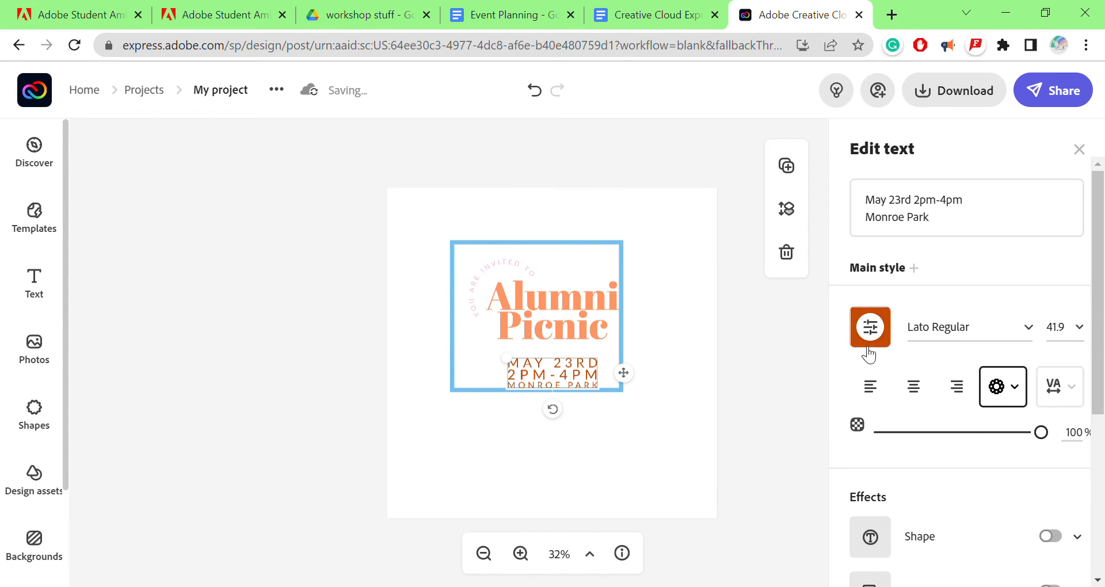
left_click(869, 341)
left_click(730, 192)
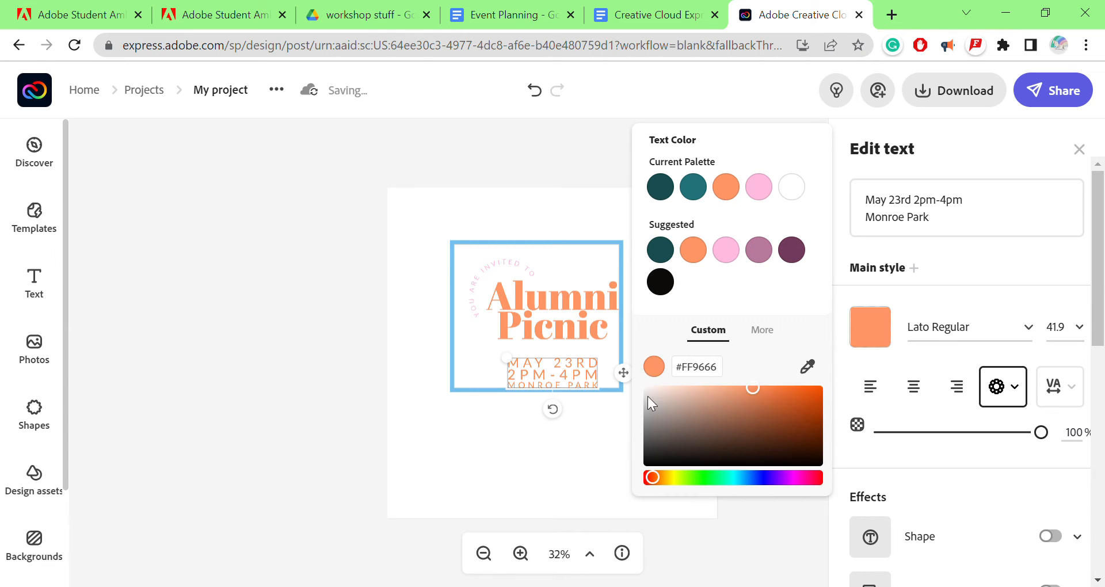
- Set the background color to the medium teal from the current palette
left_click(620, 398)
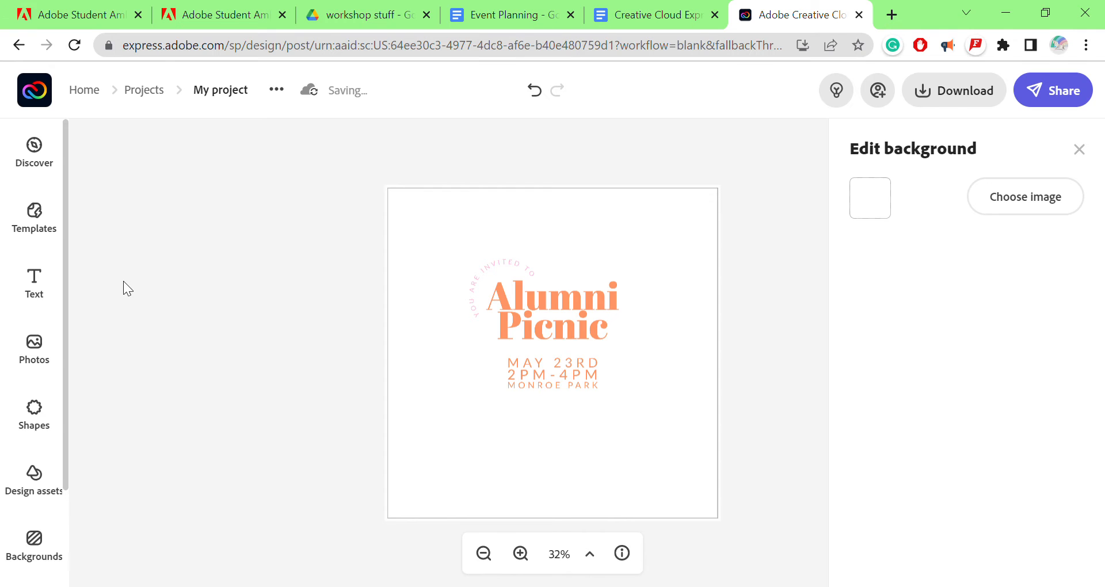
left_click(872, 197)
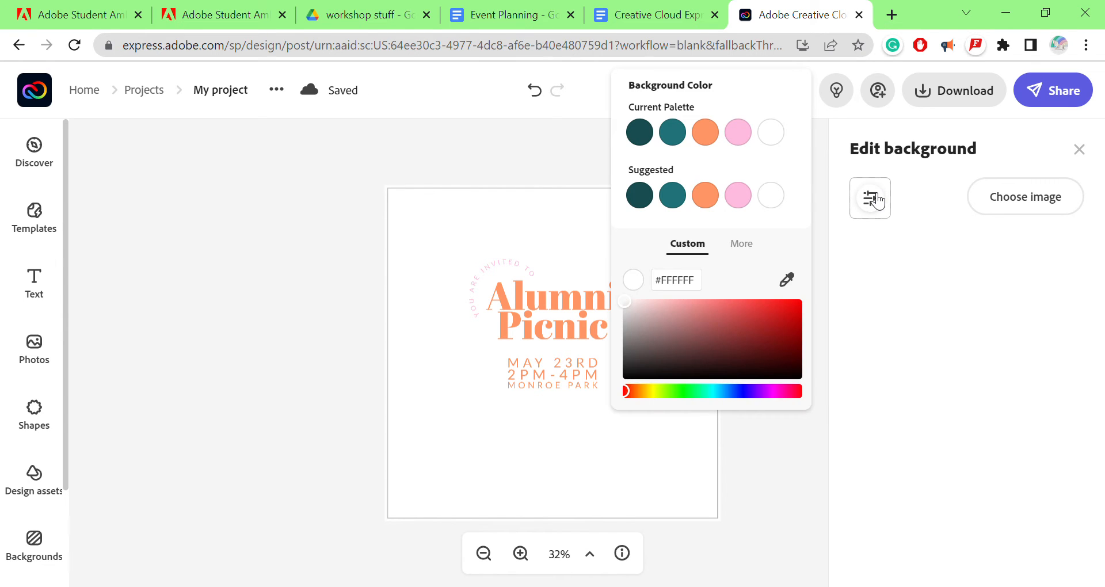
left_click(672, 132)
left_click(305, 281)
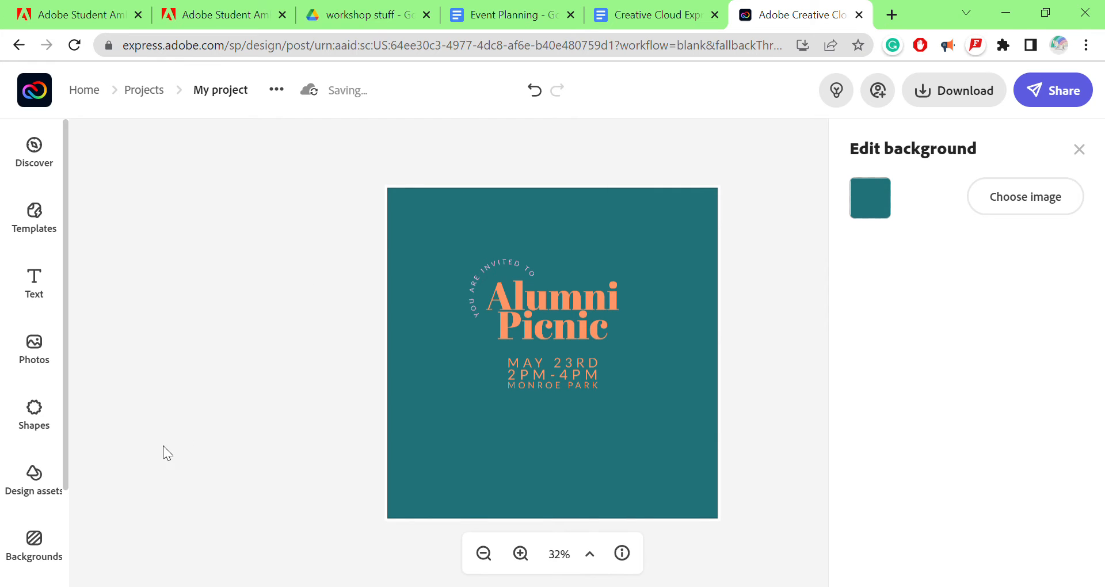
left_click(35, 544)
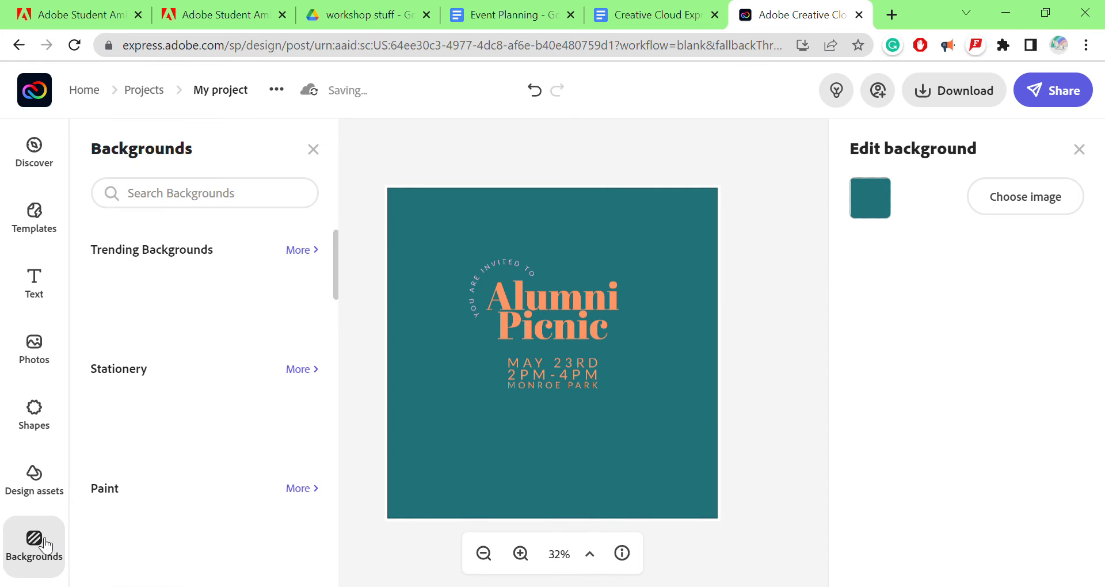
left_click(52, 363)
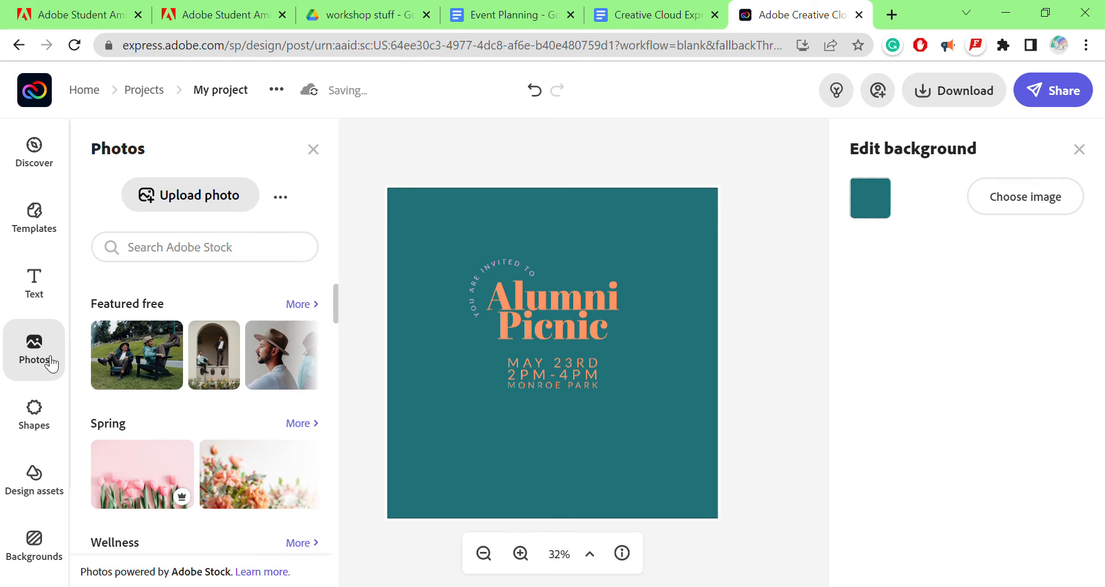
left_click(26, 551)
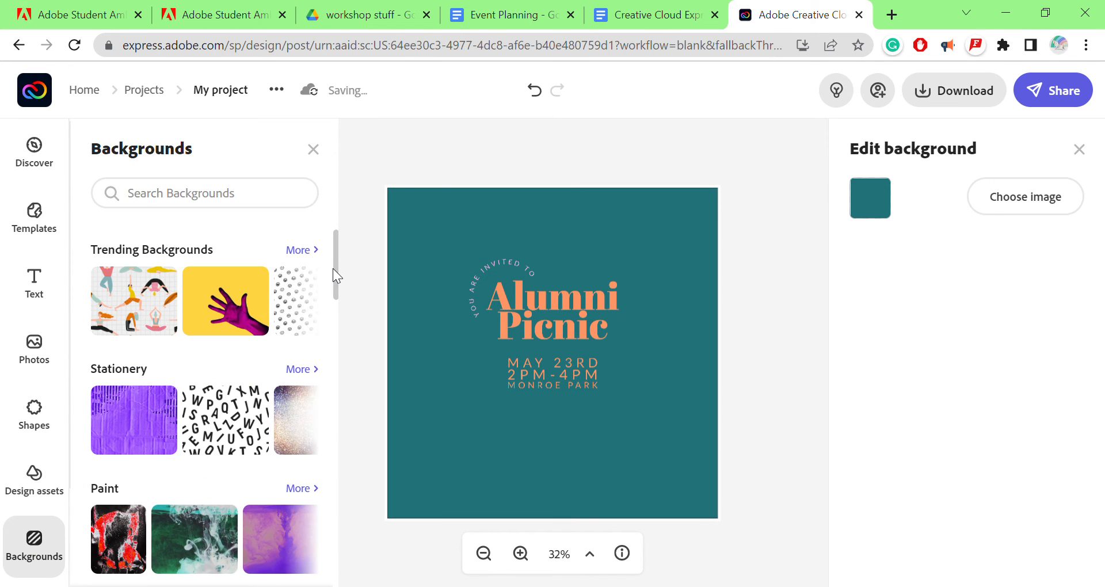
left_click_drag(335, 269, 333, 281)
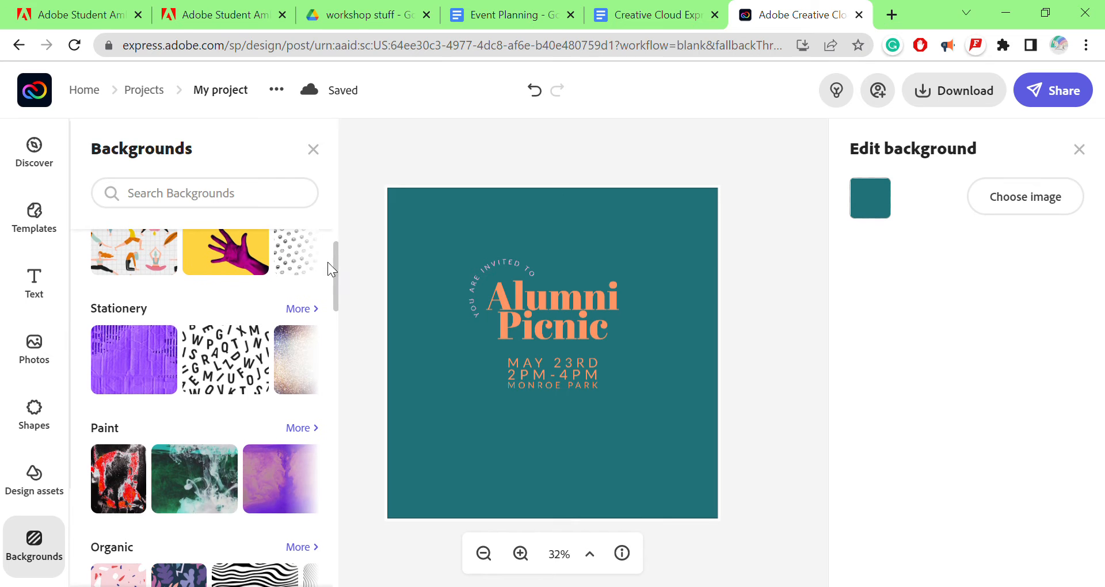
scroll(336, 276, "up", 1)
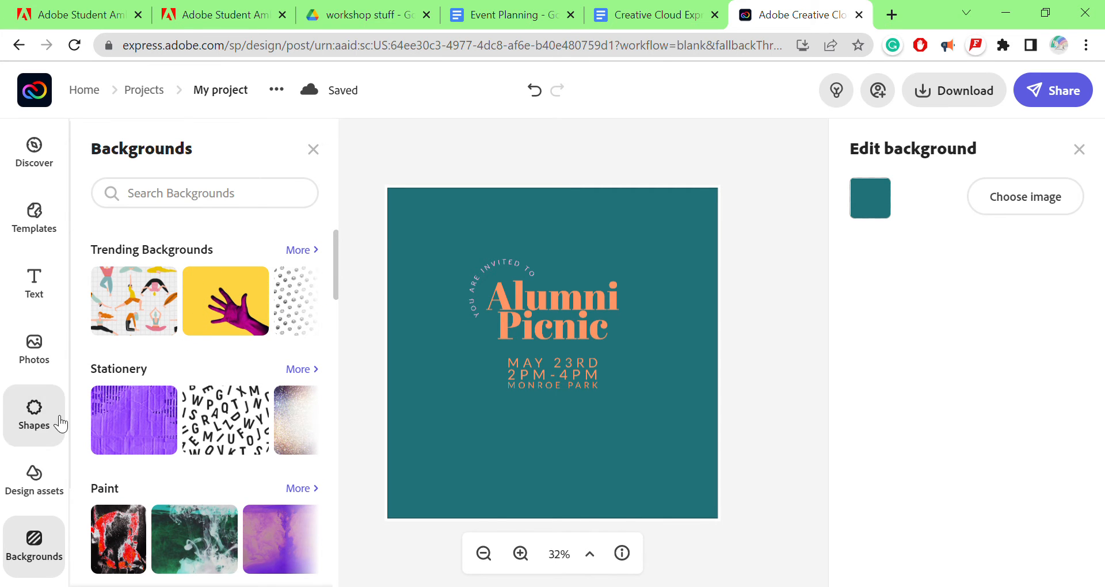
- Add the beige palm-shadow photo from the Spring photo collection and move its layer beneath the text design
left_click(49, 357)
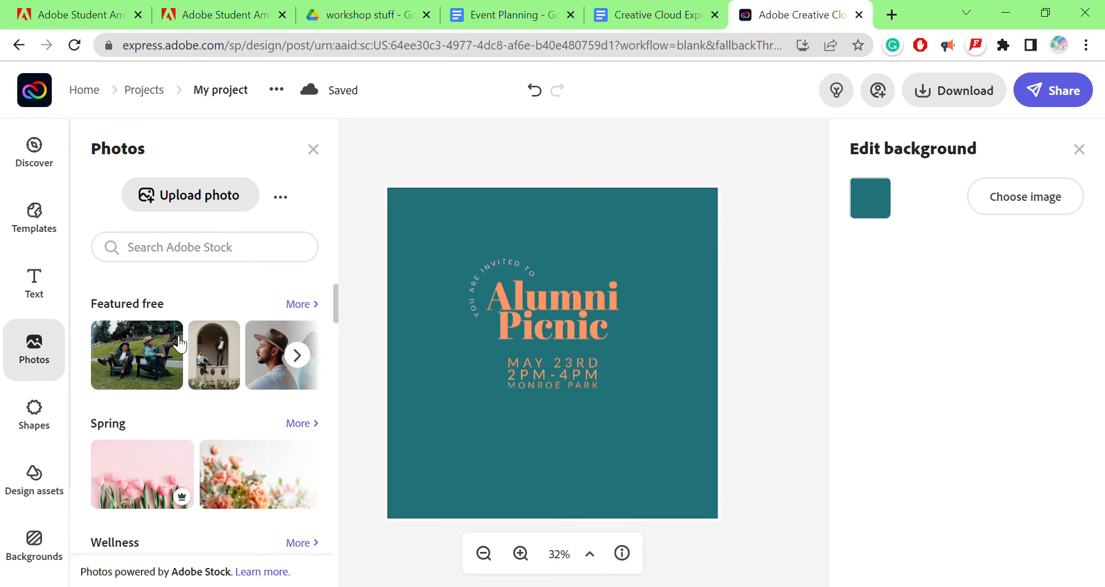
left_click_drag(333, 302, 334, 316)
left_click(301, 336)
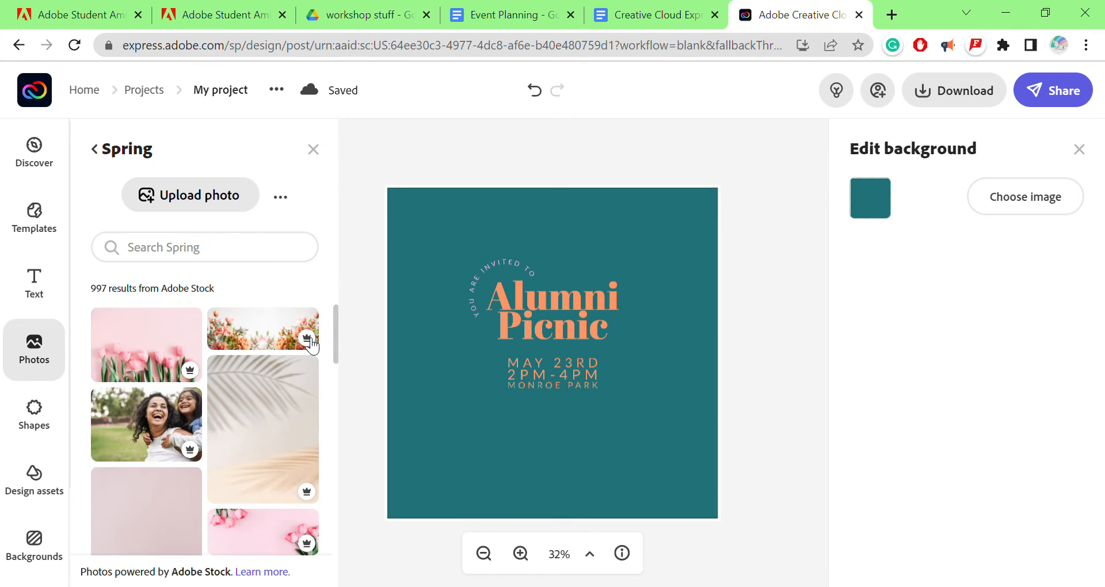
left_click(300, 413)
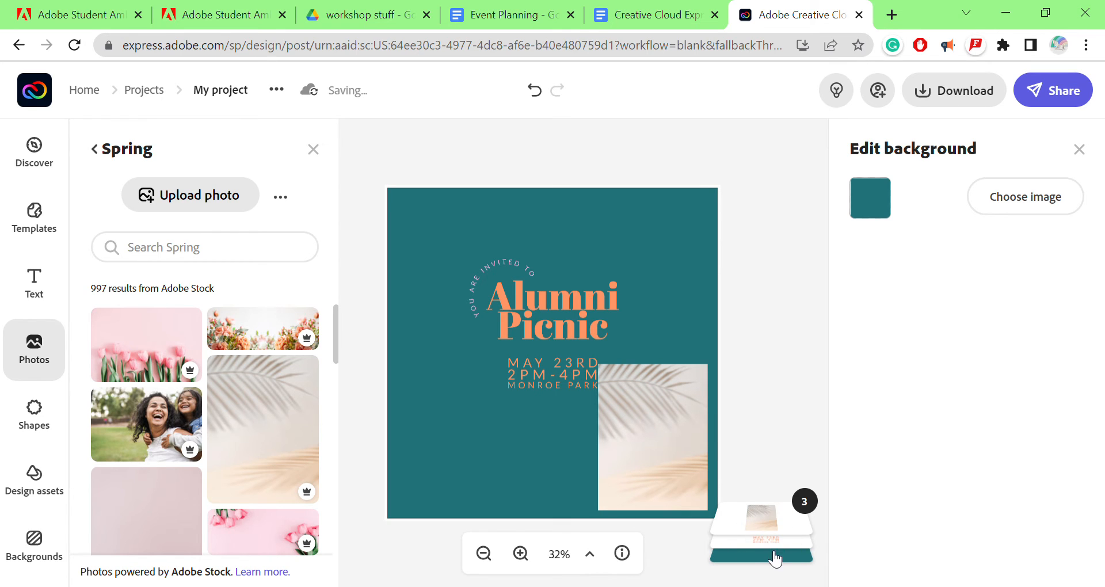
left_click(771, 522)
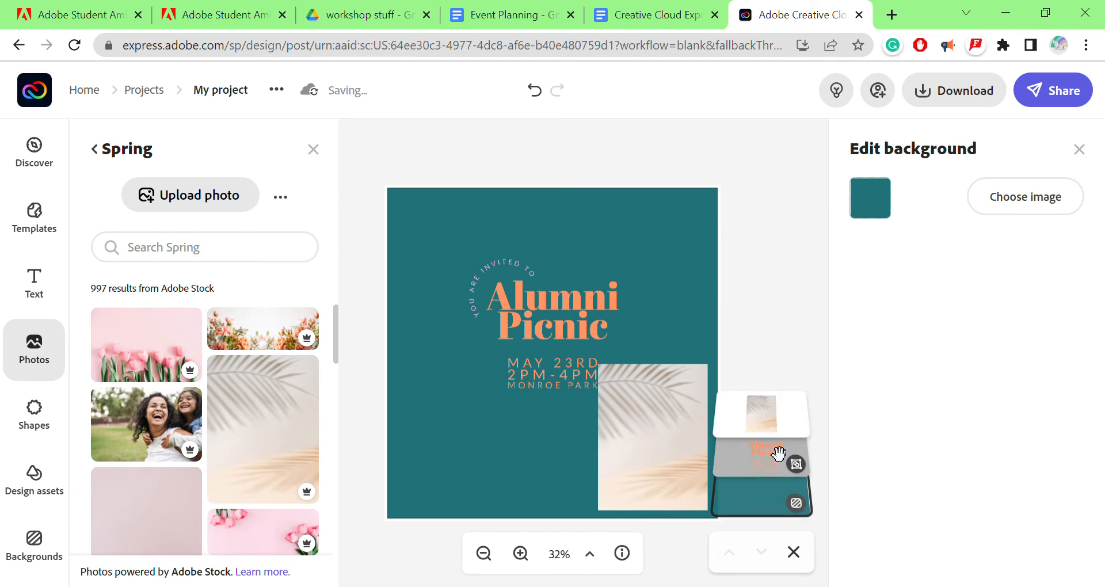
left_click_drag(779, 441, 776, 468)
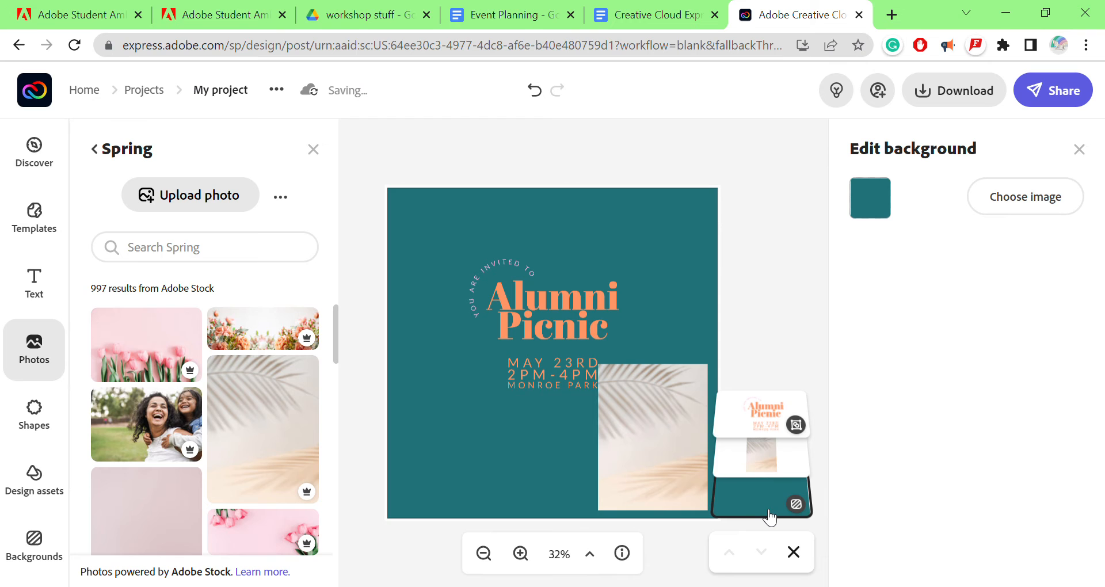
- Move the palm-shadow photo to the canvas's upper-left corner, enlarge it to cover the whole canvas, and shift it slightly down
left_click_drag(637, 442, 434, 274)
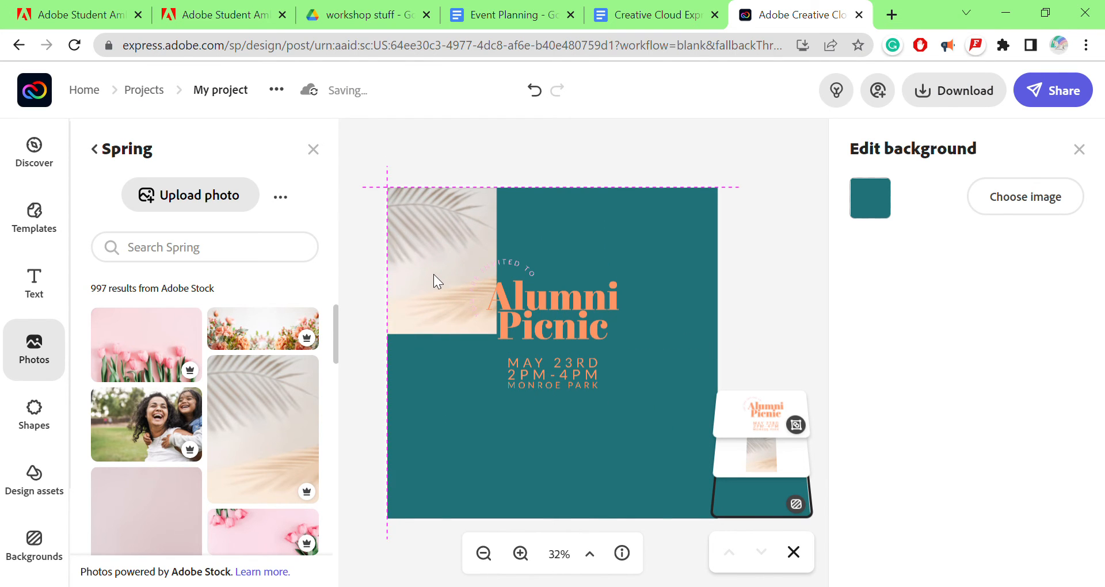
mouse_move(420, 239)
left_mouse_down()
mouse_move(420, 250)
mouse_move(421, 240)
left_mouse_up()
left_click(441, 306)
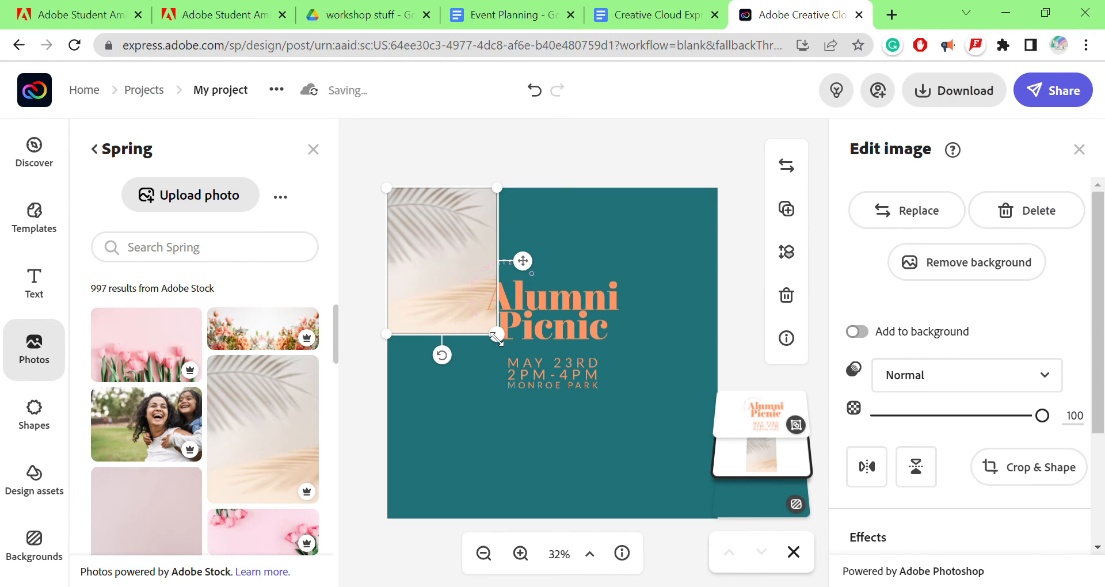
left_click_drag(496, 337, 630, 511)
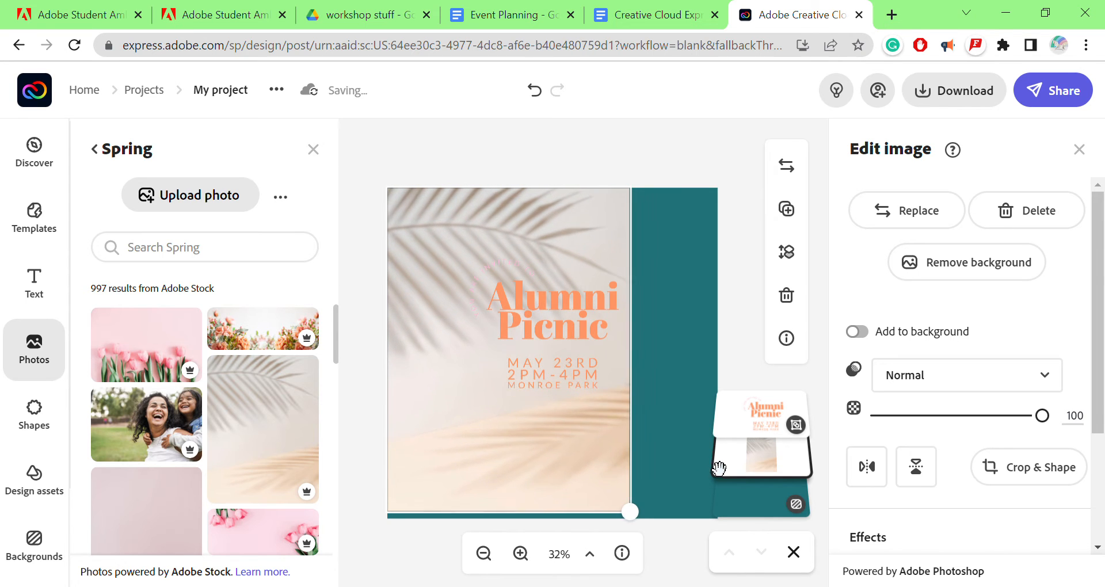
left_click_drag(719, 468, 729, 510)
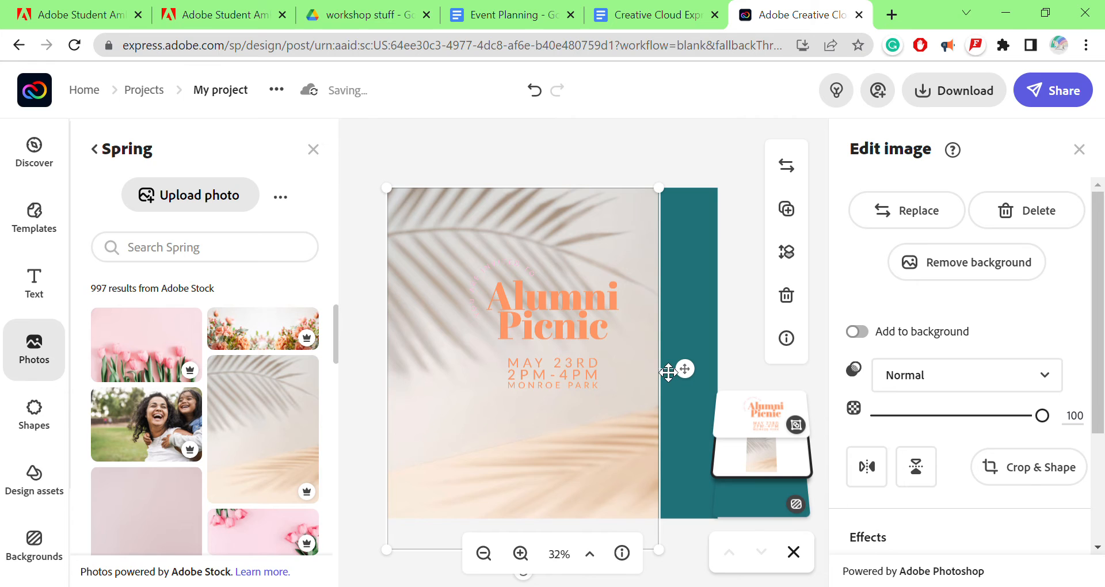
left_click_drag(660, 190, 750, 134)
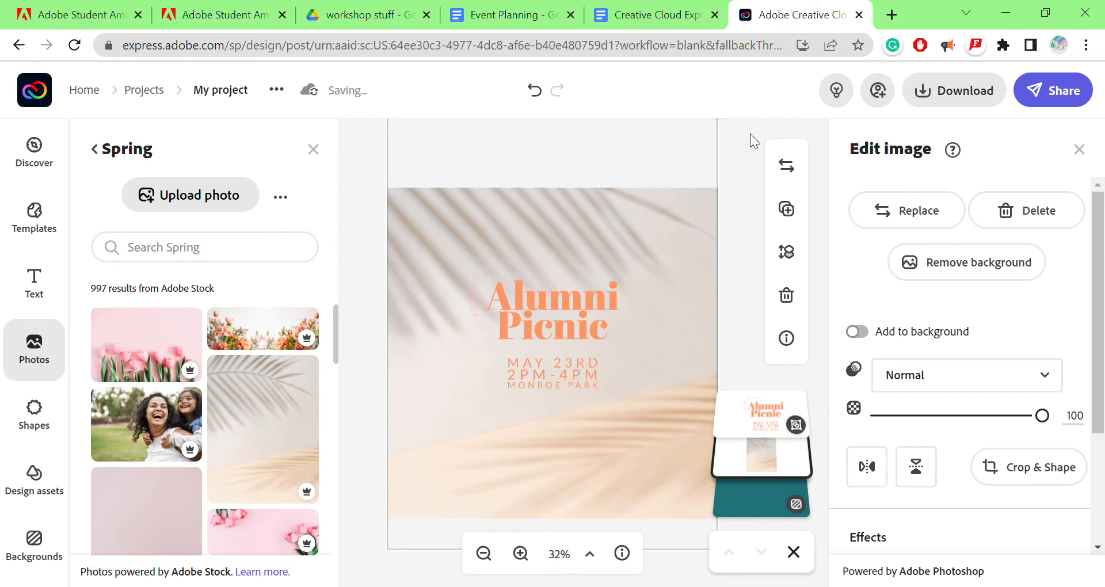
left_click_drag(631, 237, 626, 280)
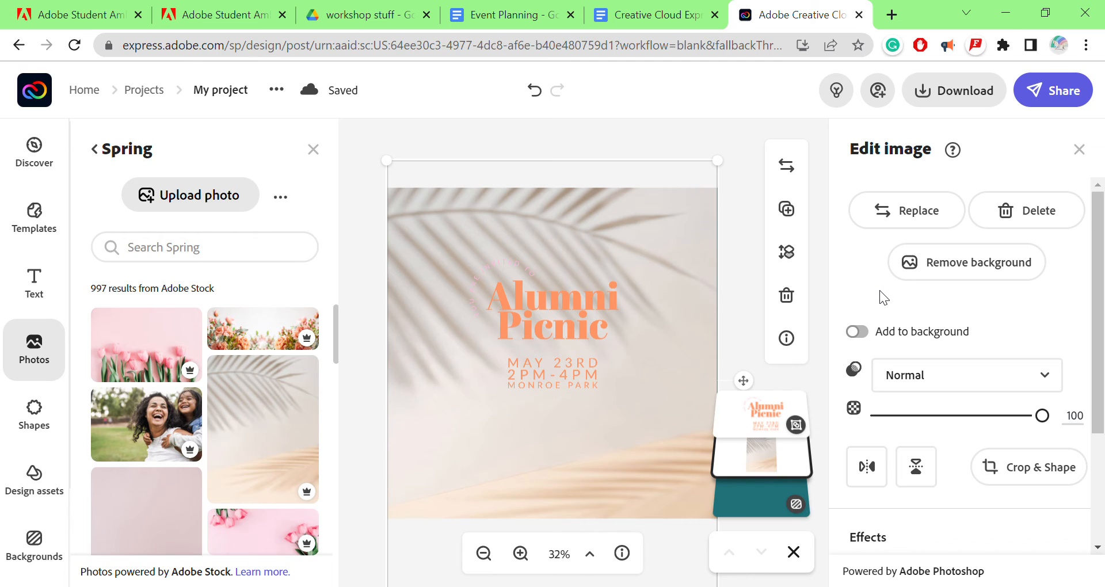
- Try the Screen blend mode on the palm-shadow photo and set it to Multiply over the teal background
left_click(1054, 375)
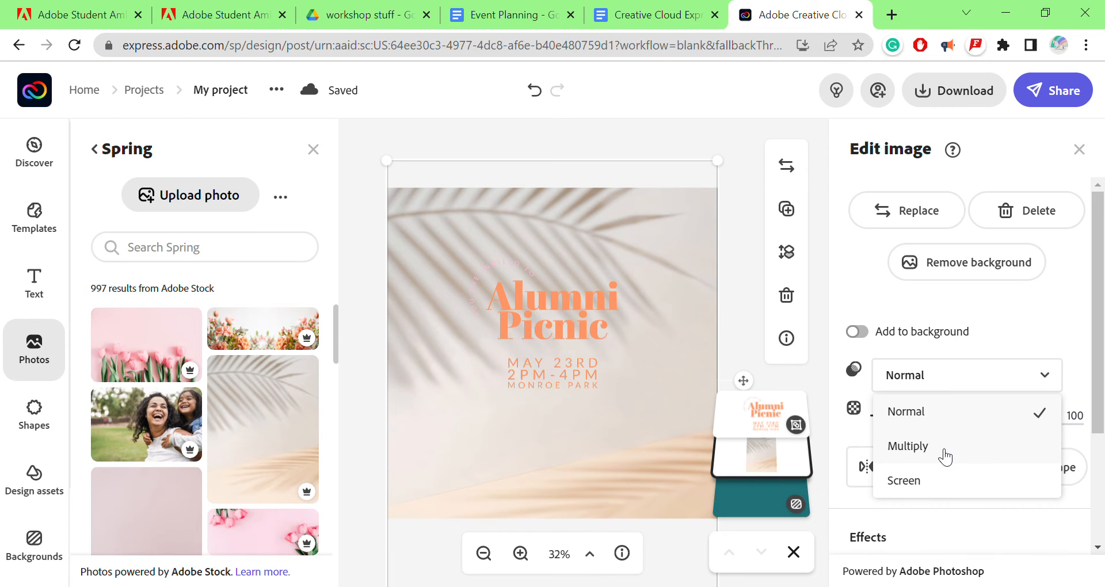
left_click(920, 486)
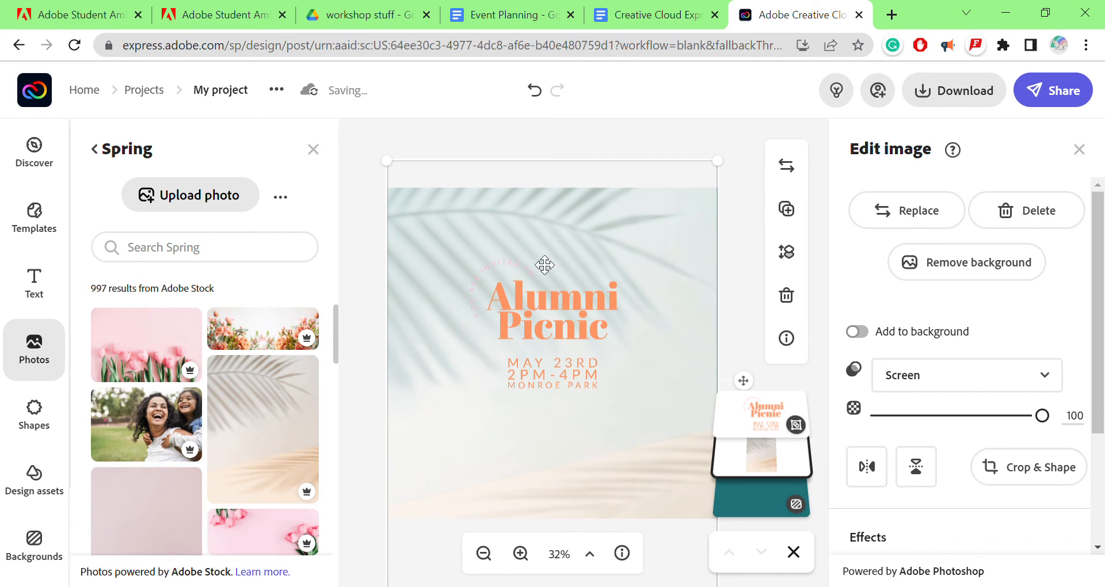
left_click(1022, 375)
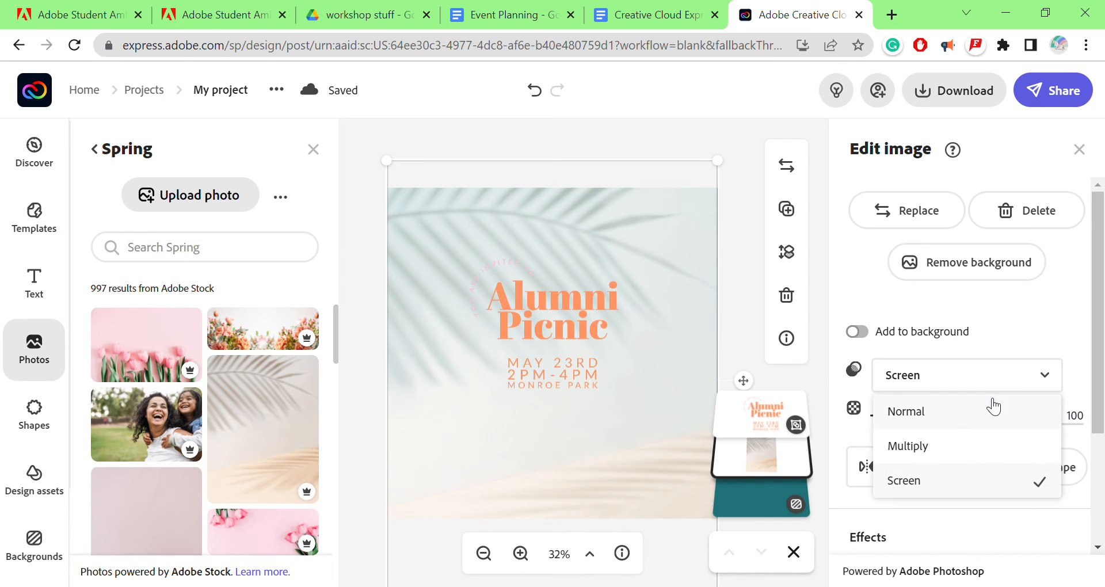
left_click(956, 448)
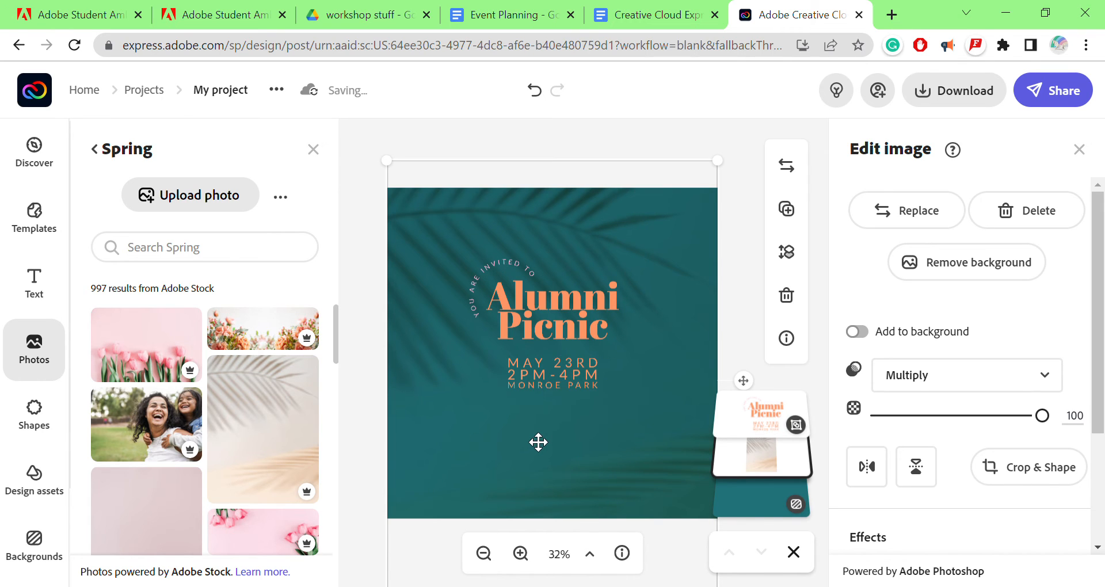
left_click(745, 296)
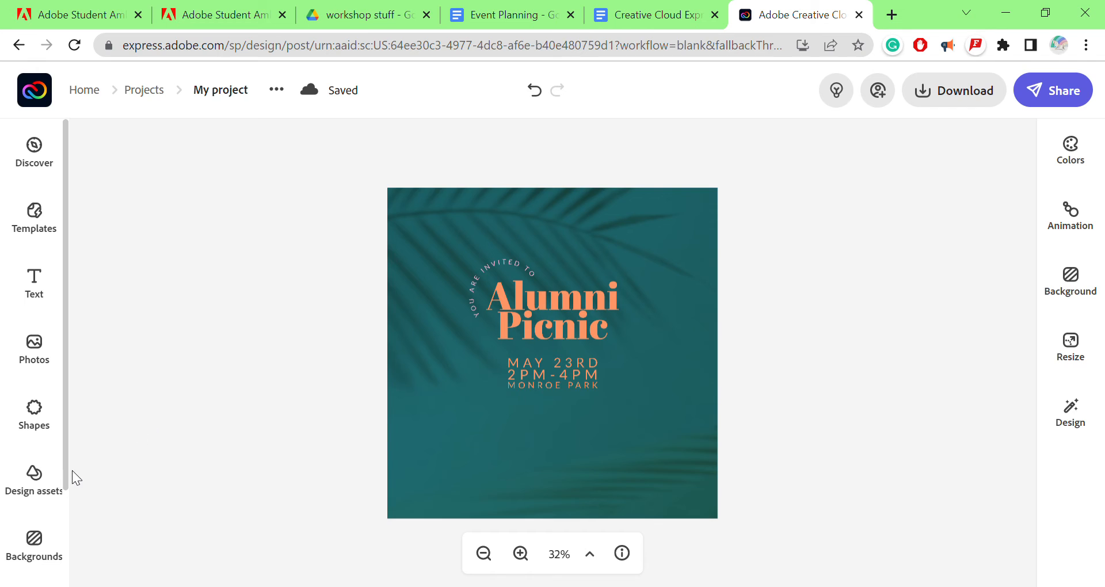
- Add a new text element reading "Refreshments, games, and more!" below the event details
left_click(52, 432)
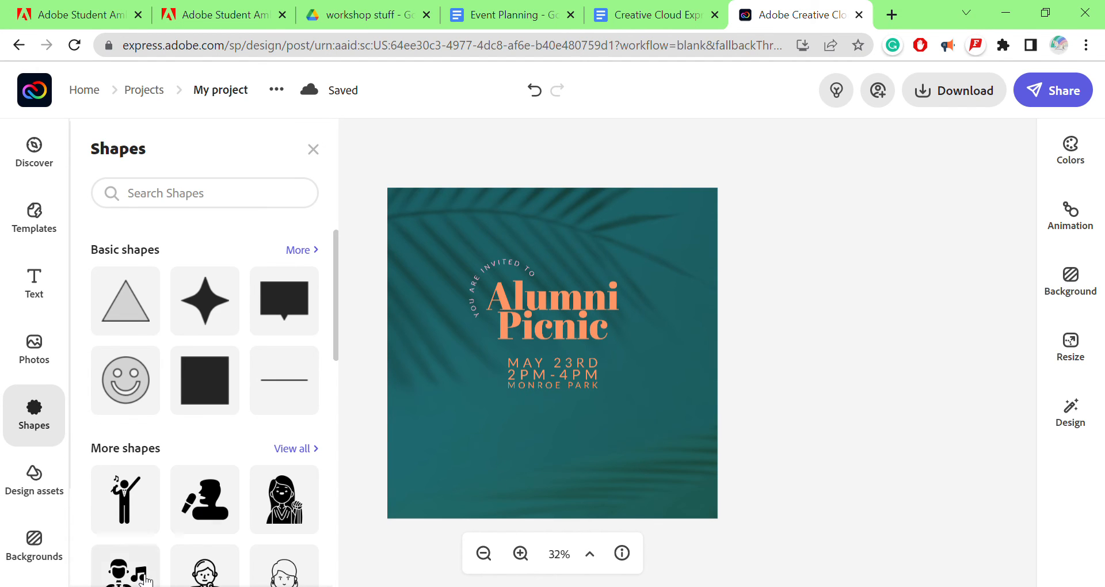
left_click(41, 495)
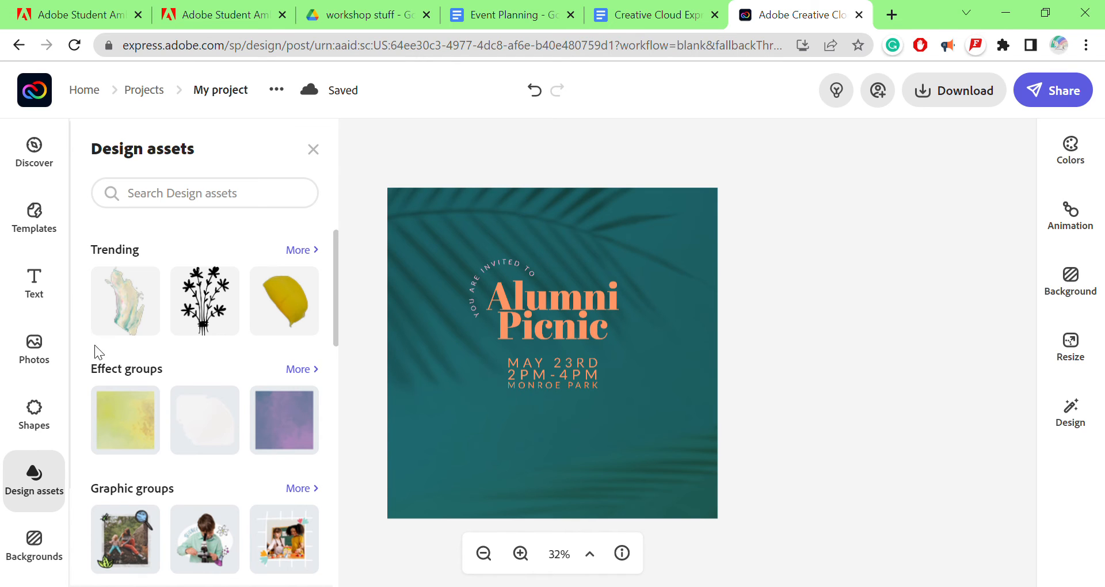
left_click(51, 283)
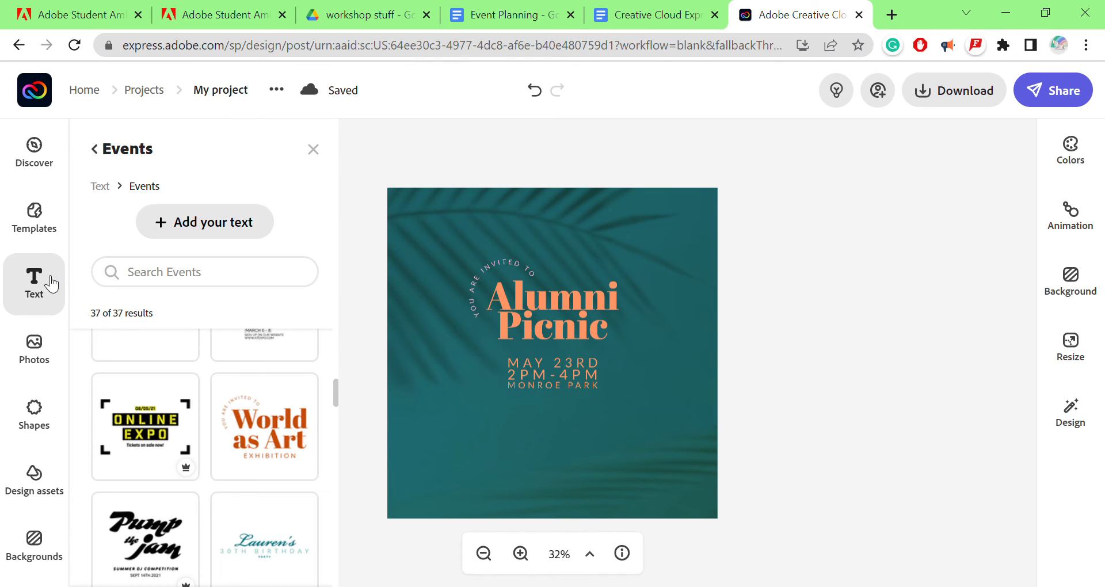
left_click(172, 231)
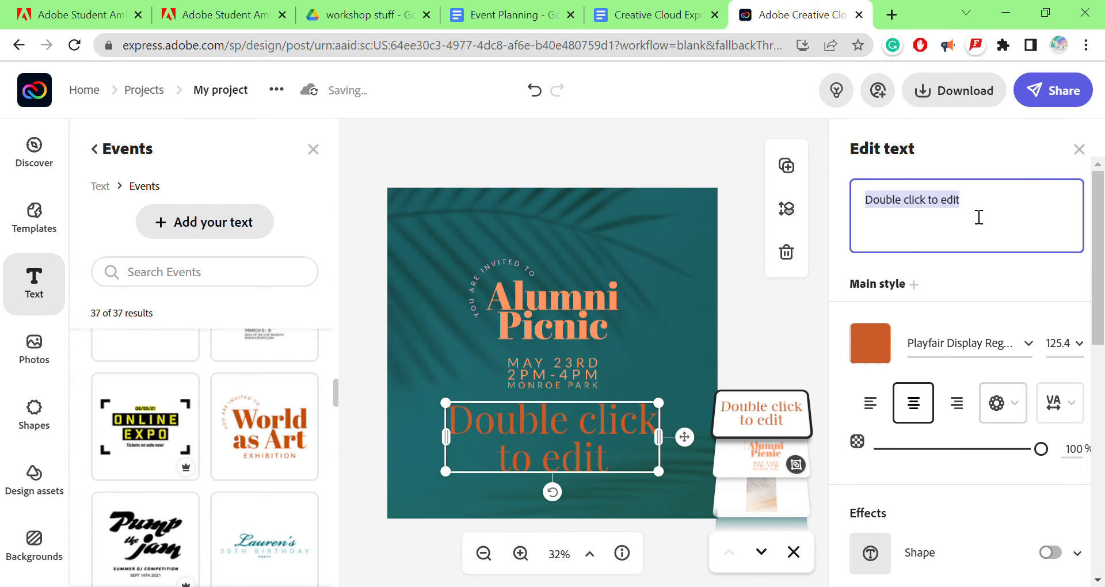
type("Refreshme")
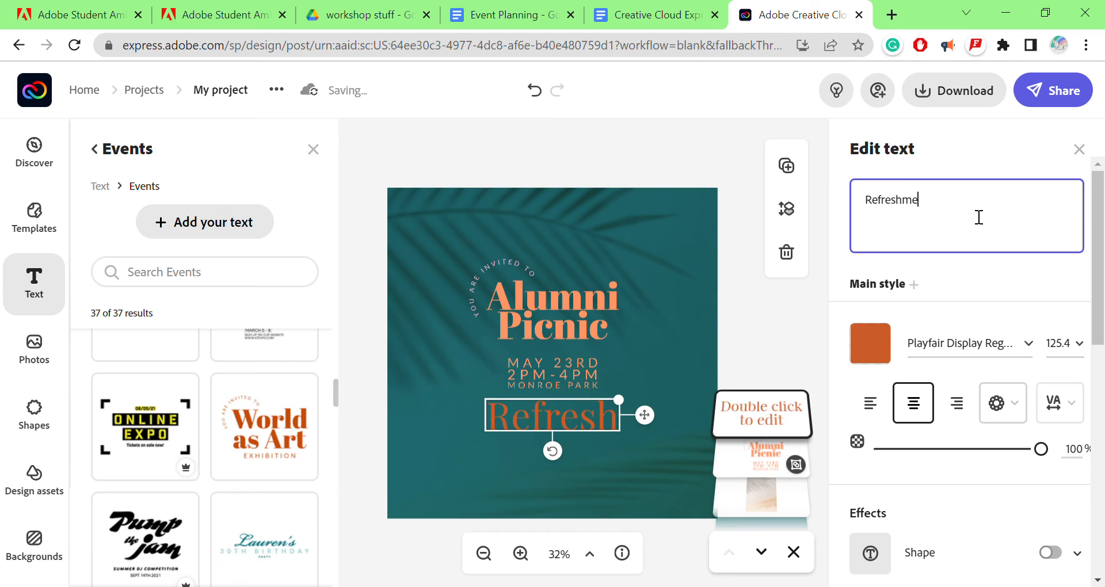
type("nts, games")
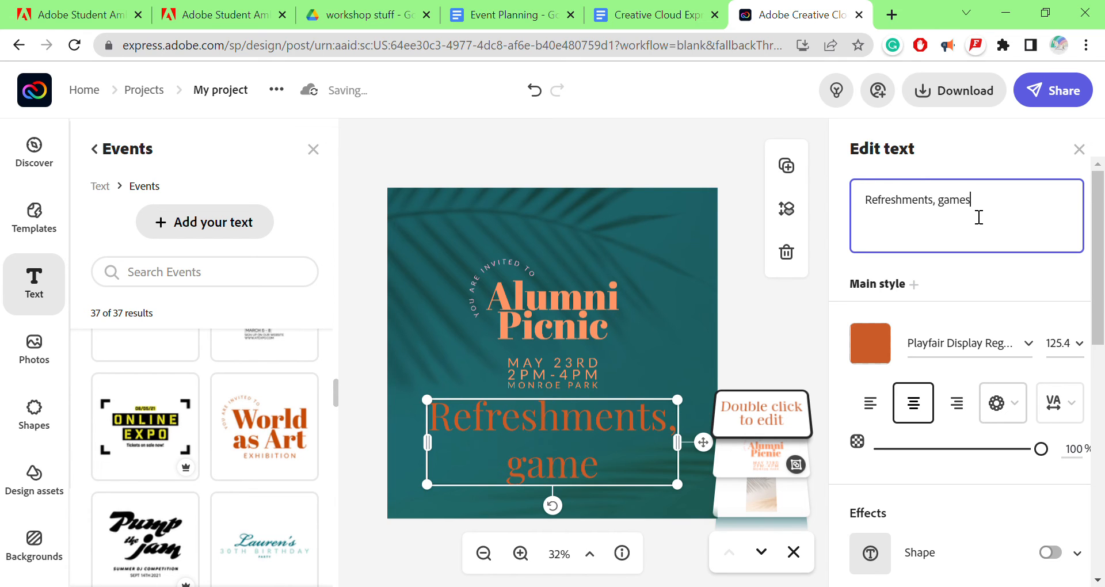
type(", and more!")
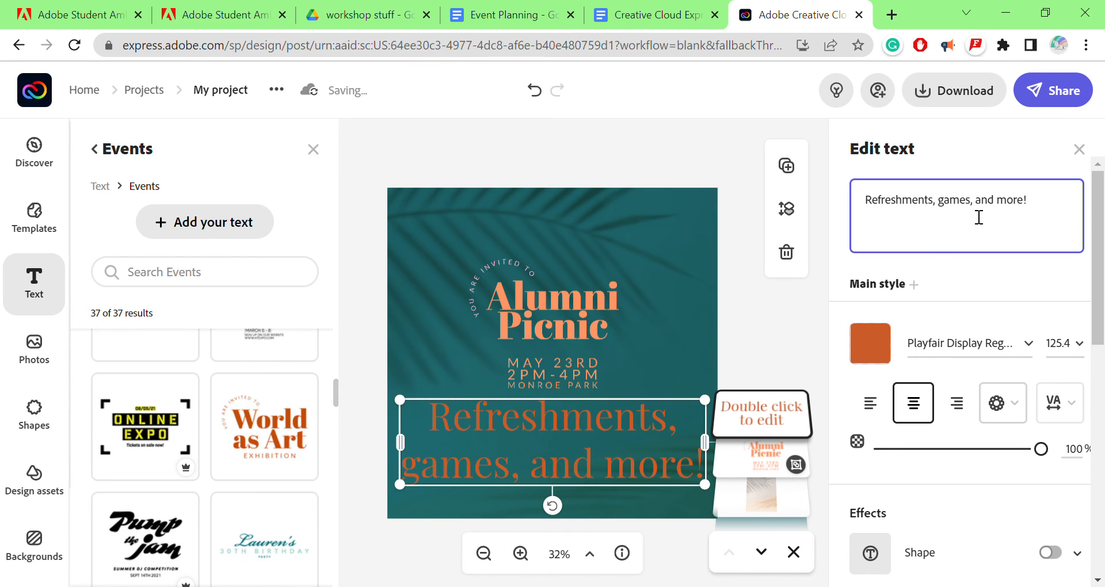
- Color the refreshments text pink by sampling the curved "You are invited to" text, giving #F5B7DB
left_click(871, 345)
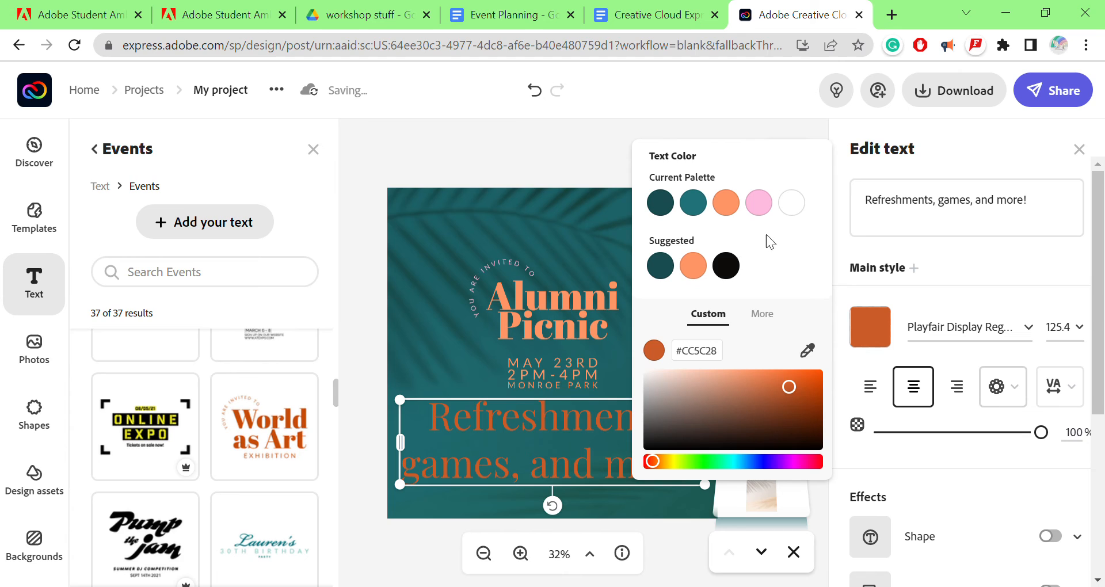
left_click(763, 213)
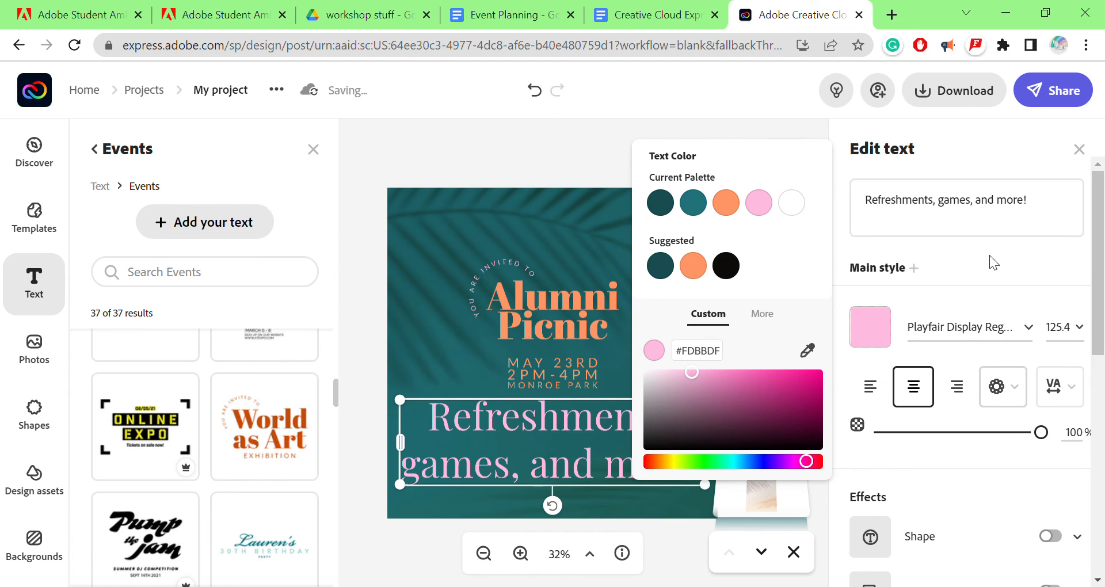
left_click(812, 354)
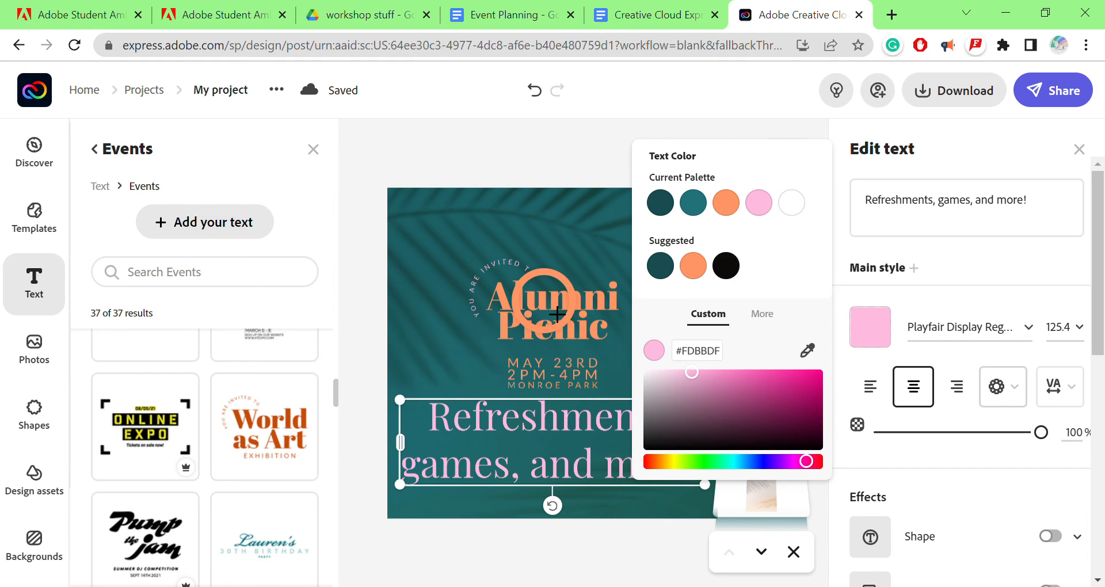
left_click(513, 266)
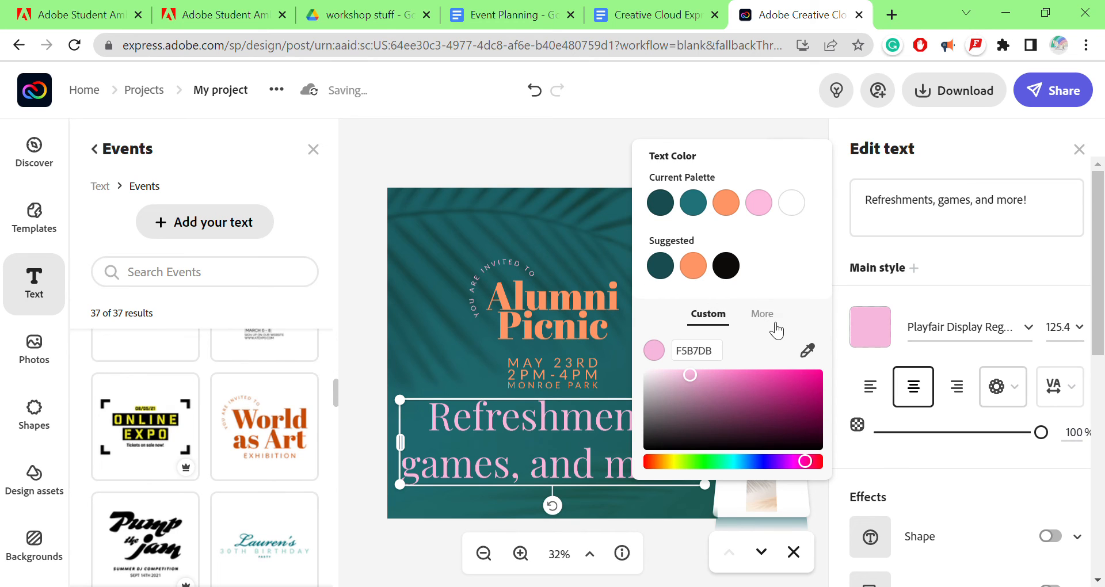
left_click(962, 281)
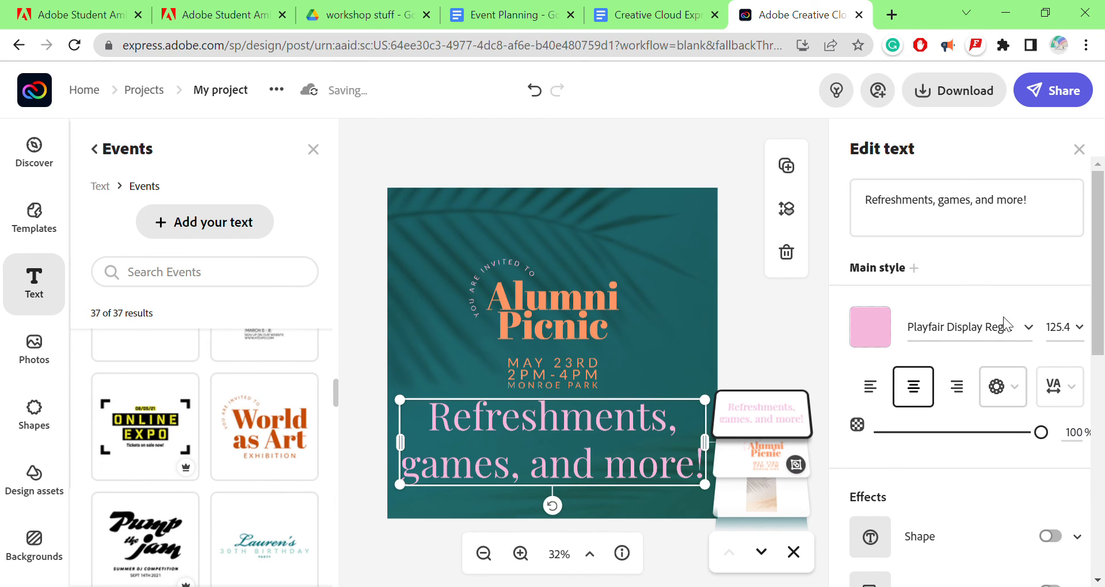
- Set the refreshments text's font to Lato Regular to match the curved "You are invited to" text
left_click(527, 271)
left_click(530, 272)
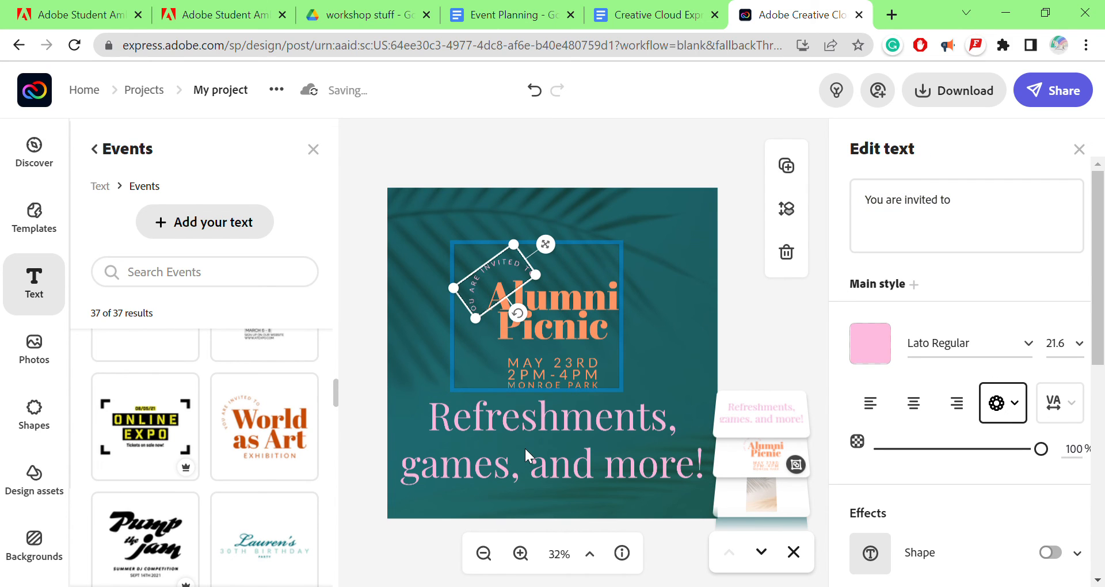
left_click(575, 428)
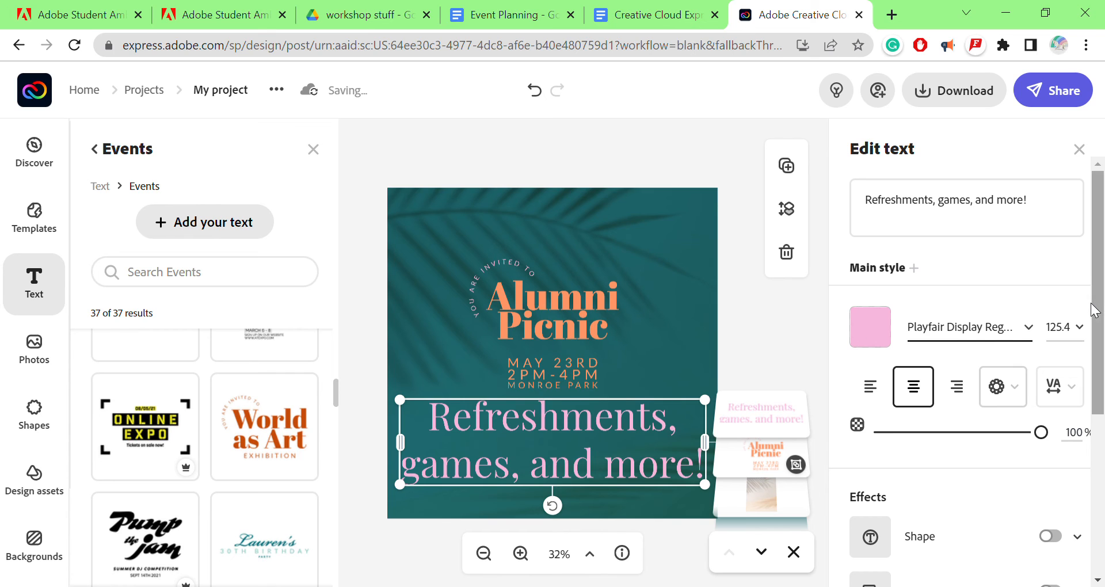
left_click_drag(1093, 304, 1101, 523)
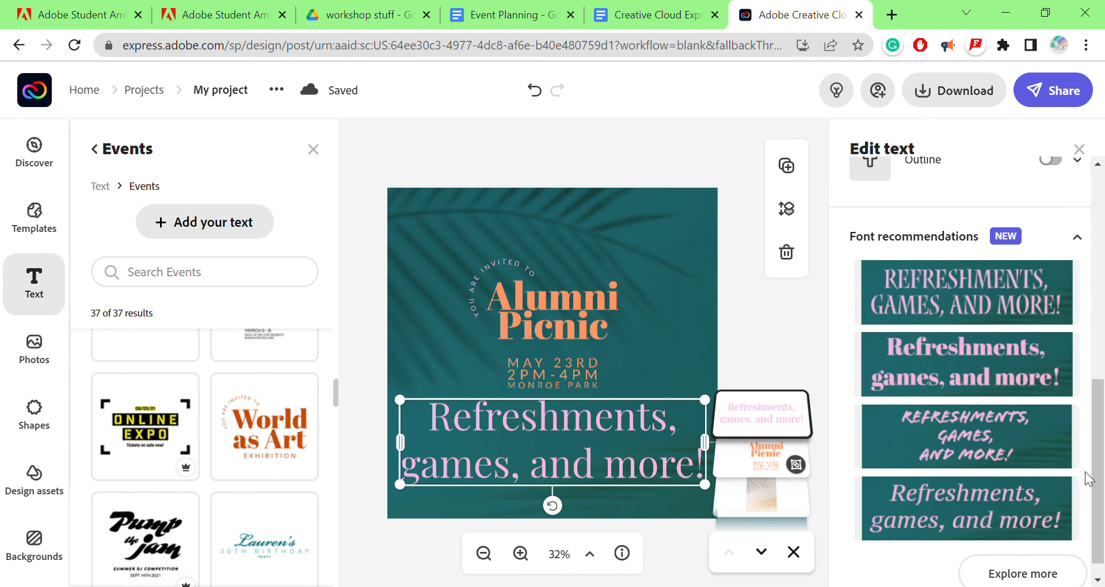
left_click_drag(1091, 481, 1099, 500)
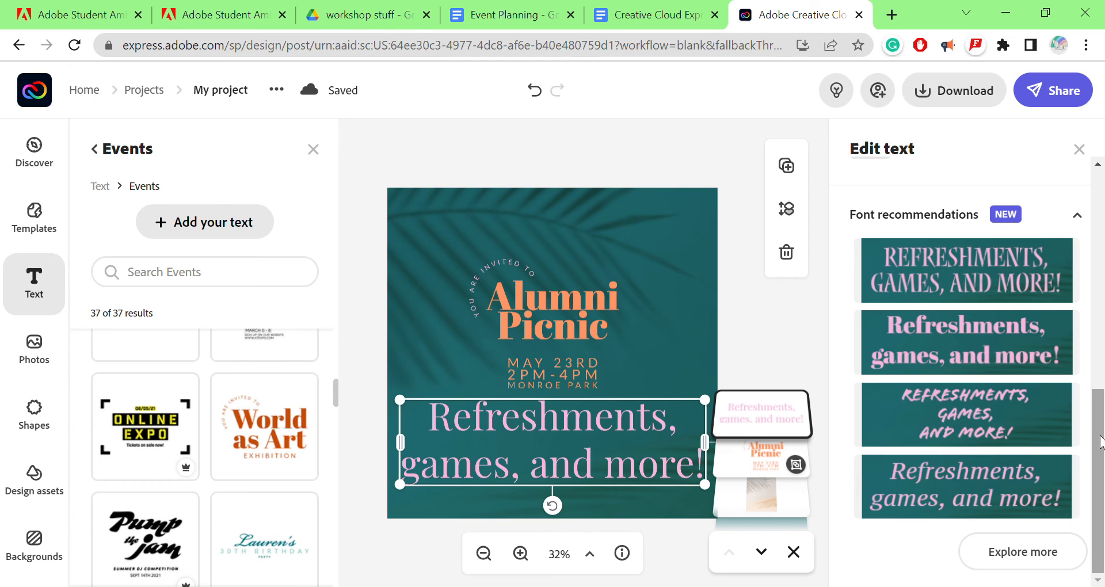
left_click_drag(1097, 443, 1095, 224)
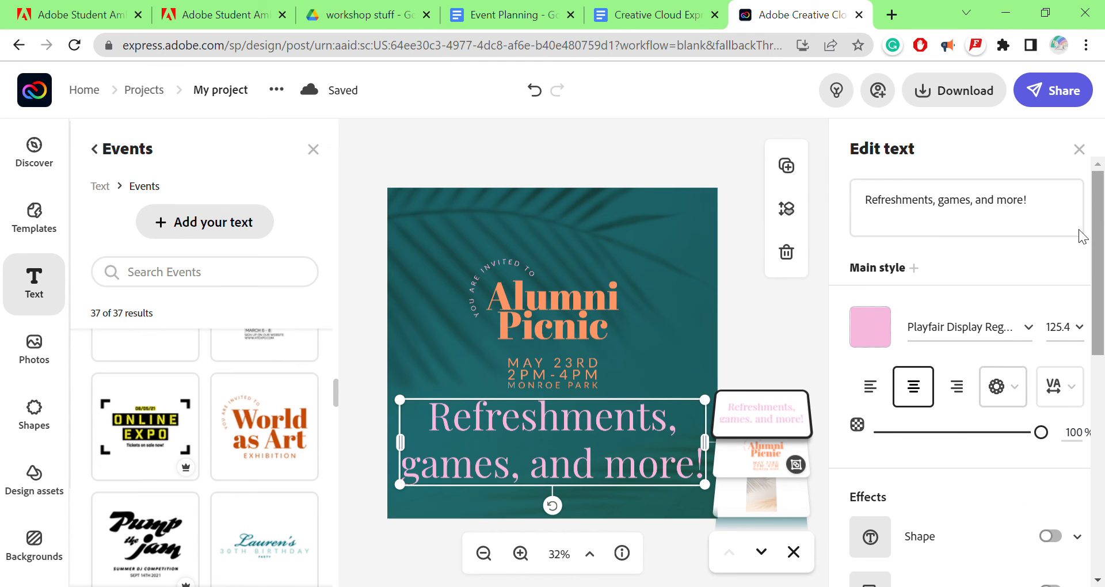
left_click(1030, 328)
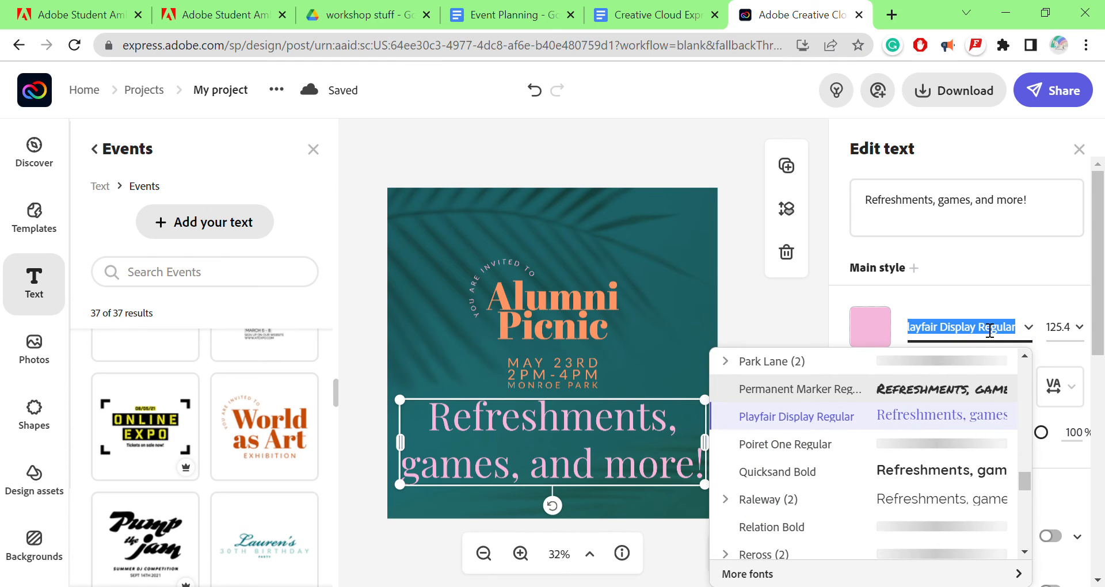
type("Lato")
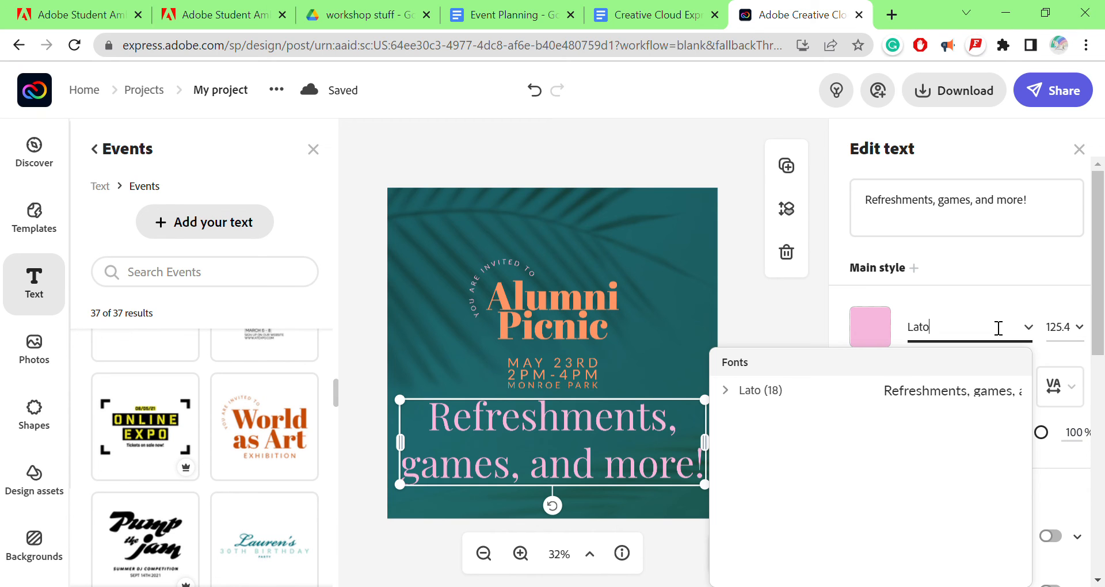
left_click(730, 390)
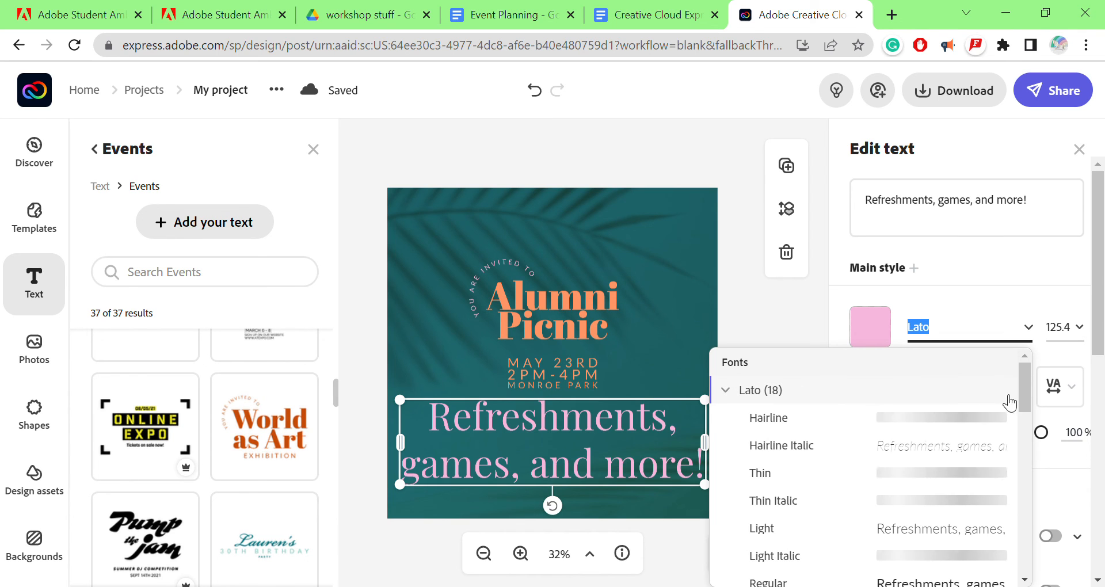
left_click_drag(1025, 393, 1025, 420)
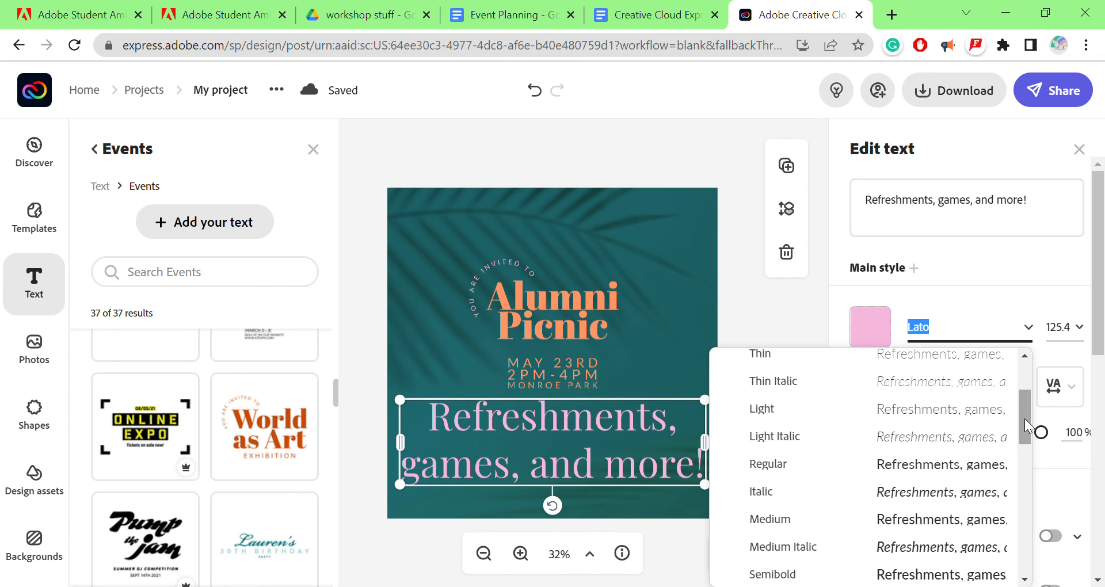
left_click(898, 469)
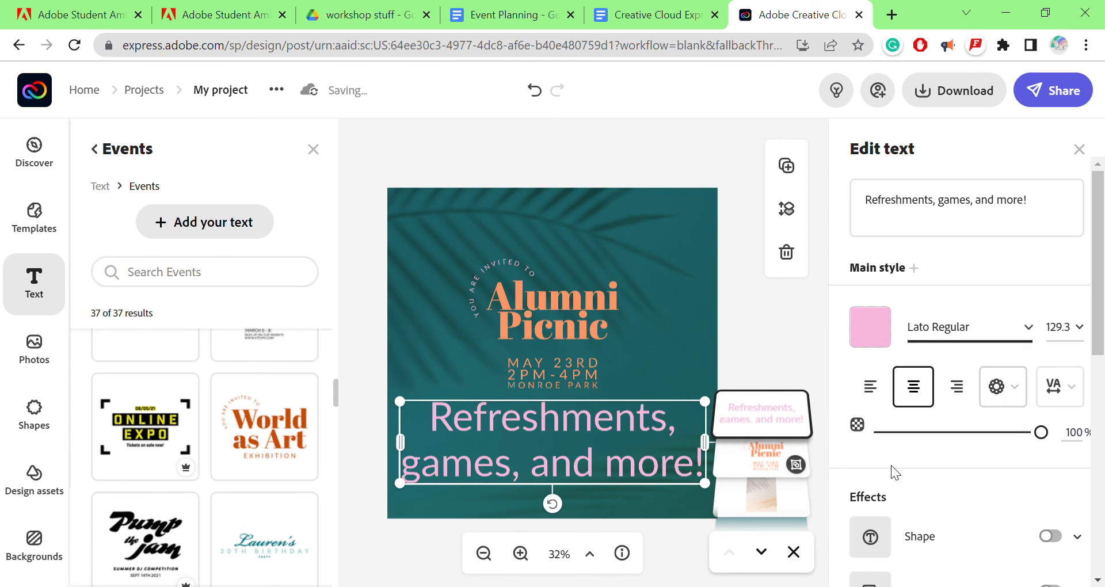
- Try the arched curve, centered grid and full-circle layouts on the refreshments text
left_click(1012, 399)
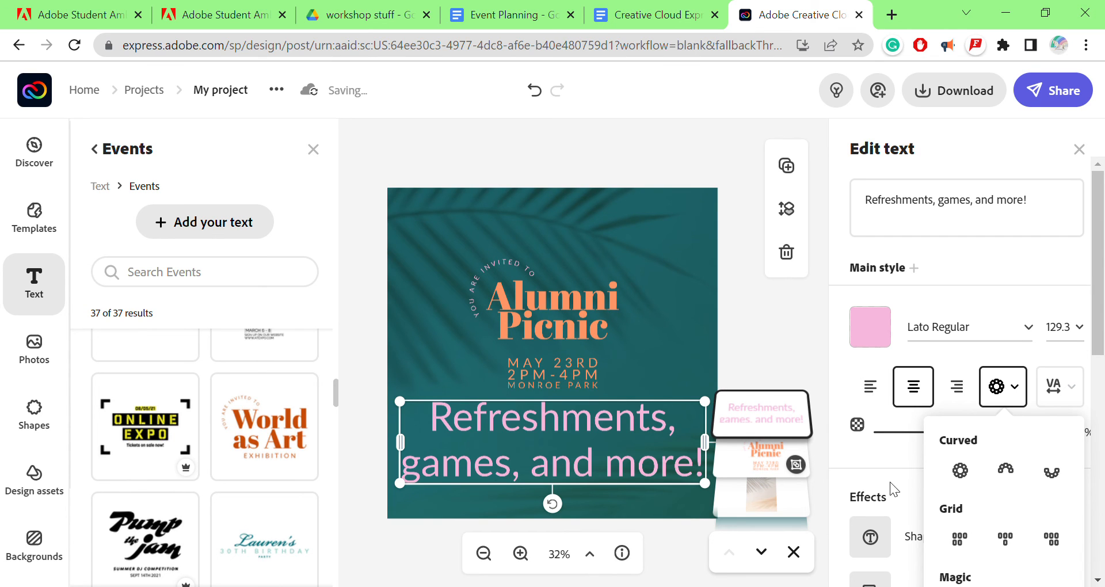
left_click(1024, 475)
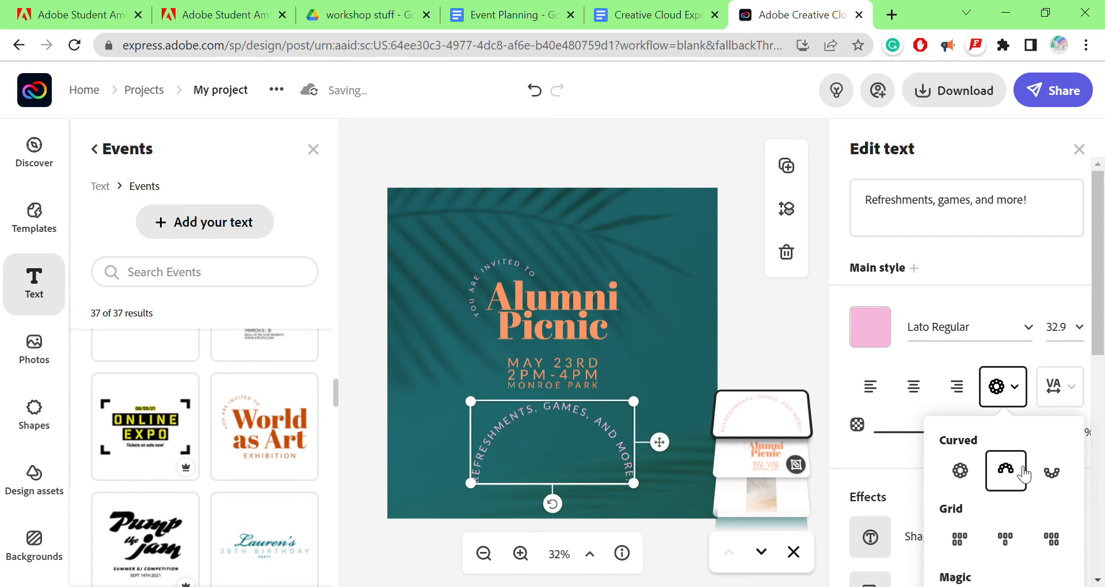
left_click(973, 549)
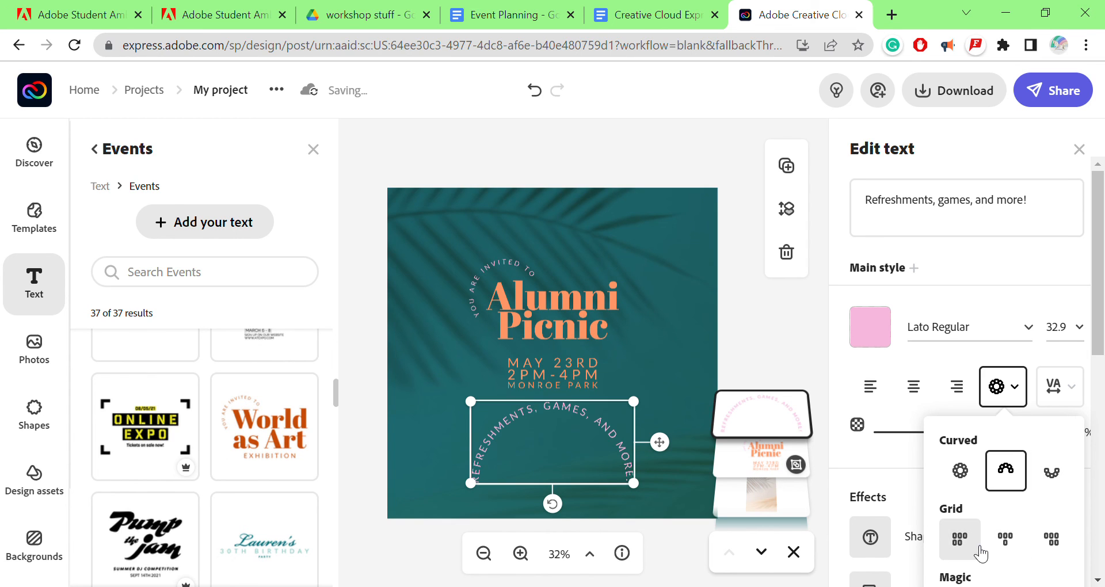
left_click(1010, 547)
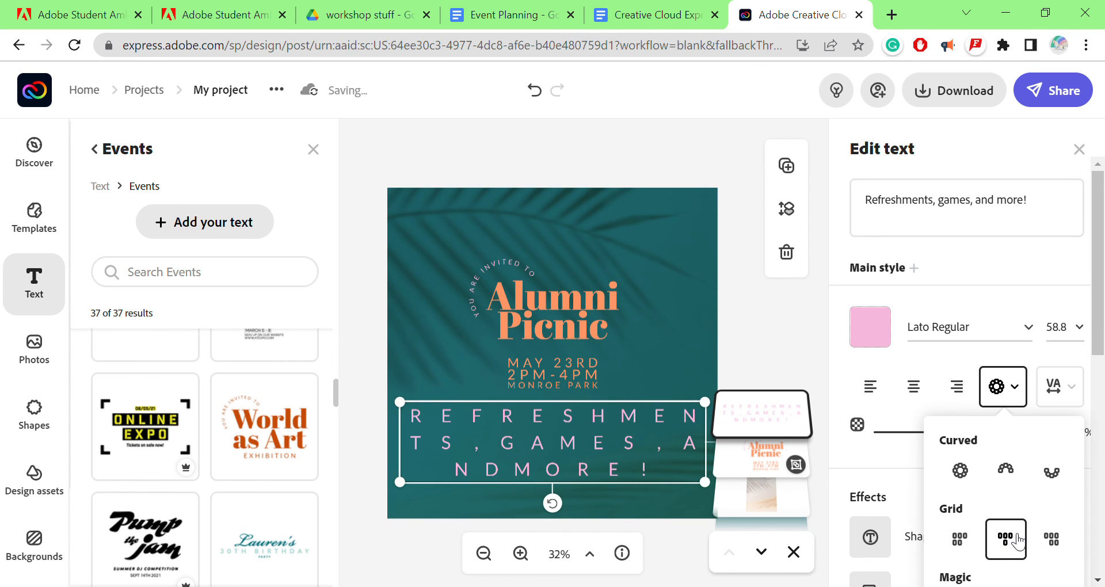
scroll(1103, 334, "down", 1)
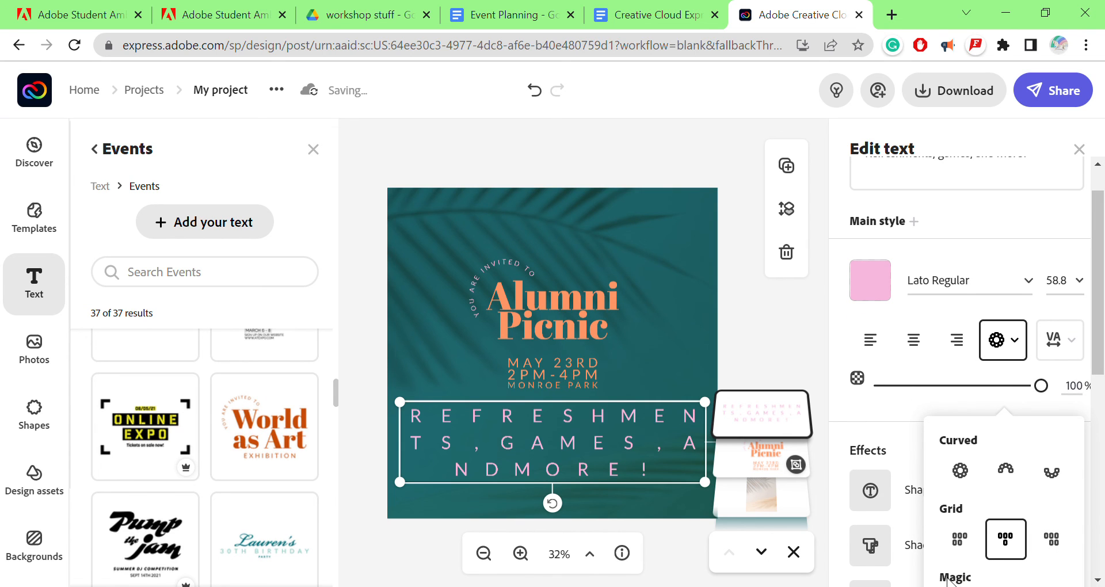
scroll(1101, 283, "down", 4)
scroll(1101, 283, "up", 5)
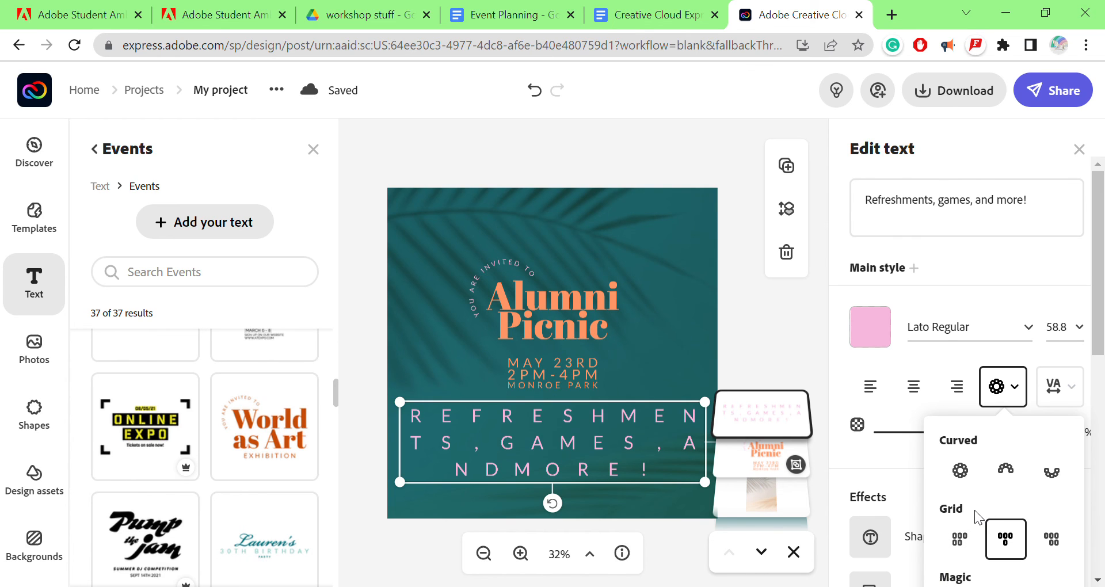
left_click(960, 471)
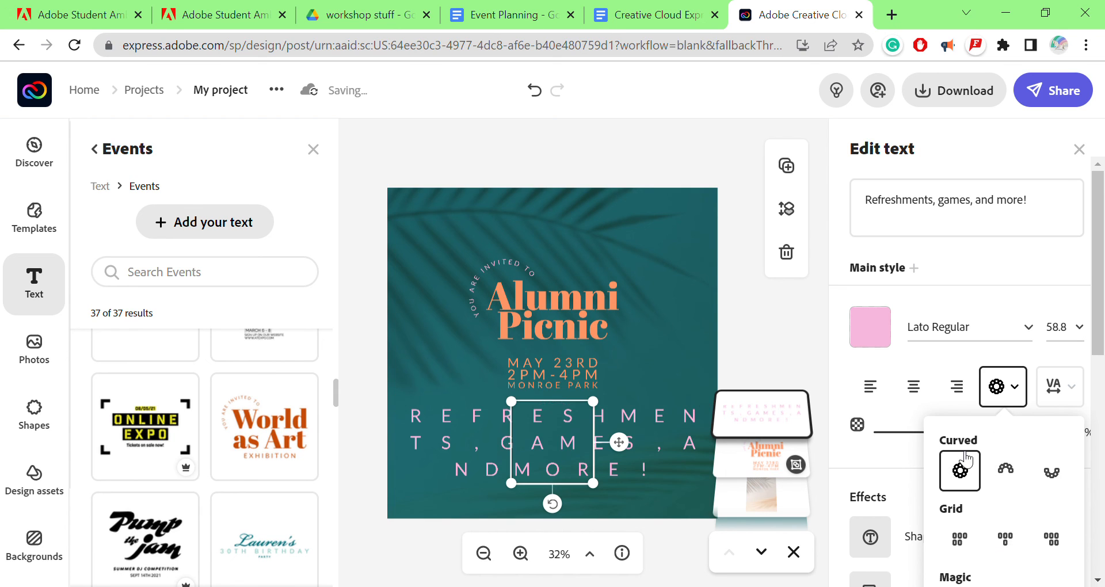
left_click(1013, 401)
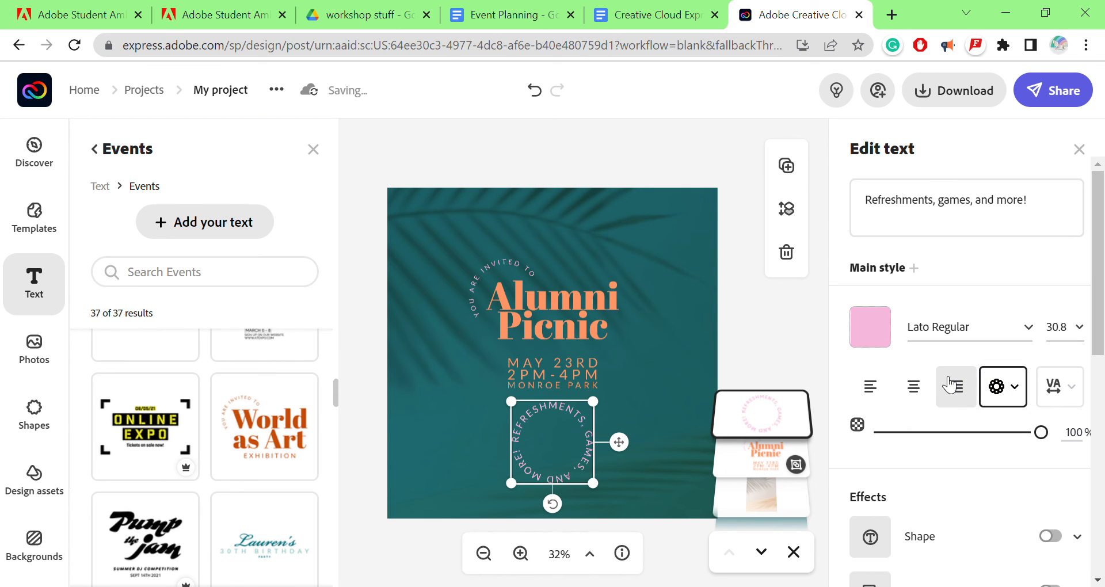
- Left-align the refreshments text in a plain layout and set its line spacing to 0 and letter spacing to 5
left_click(875, 387)
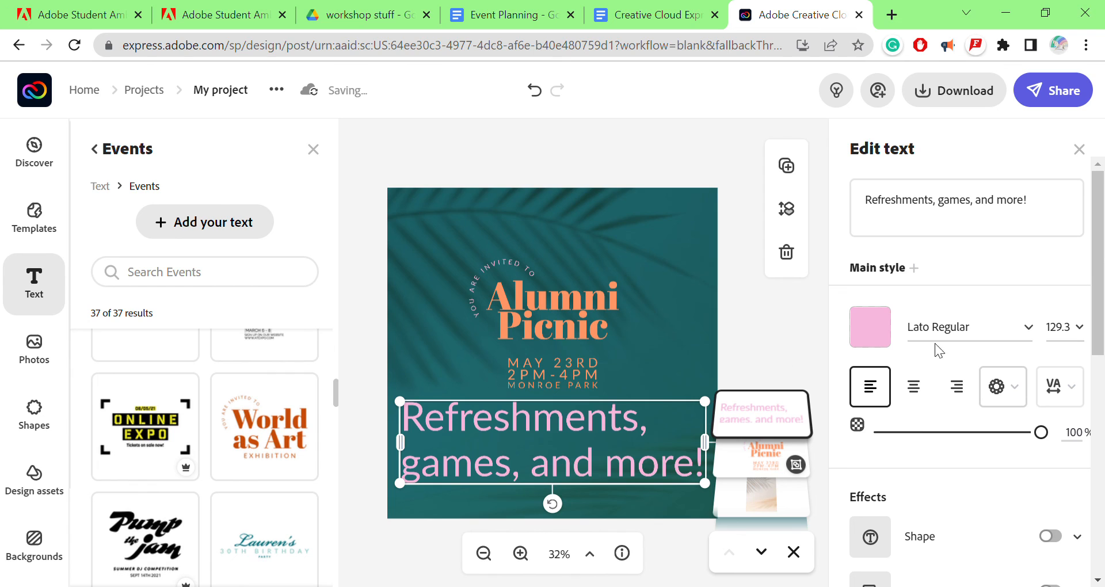
left_click(1081, 399)
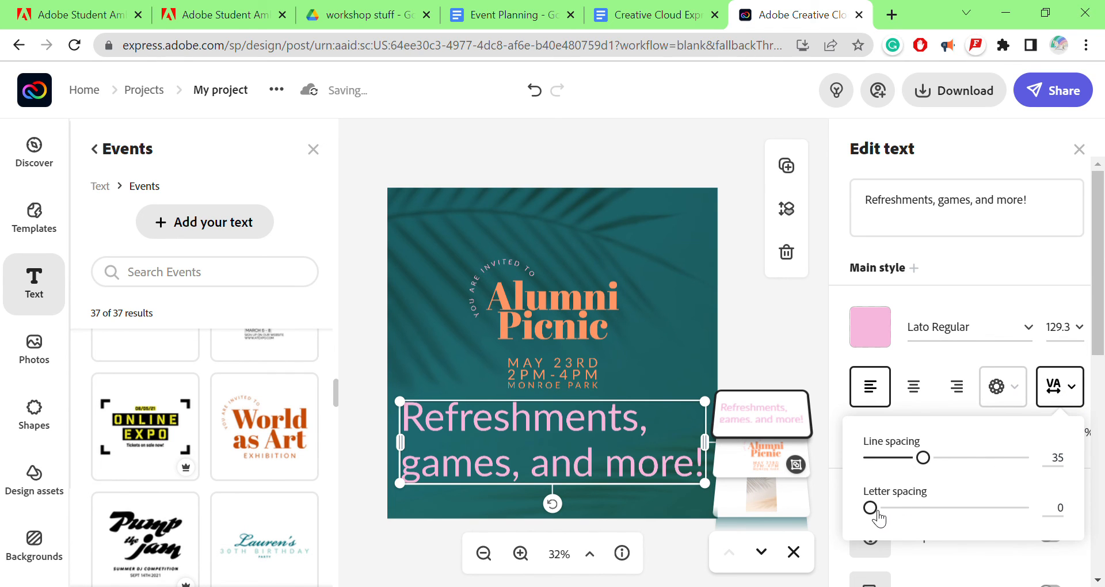
left_click_drag(876, 514, 897, 511)
left_click_drag(922, 458, 856, 464)
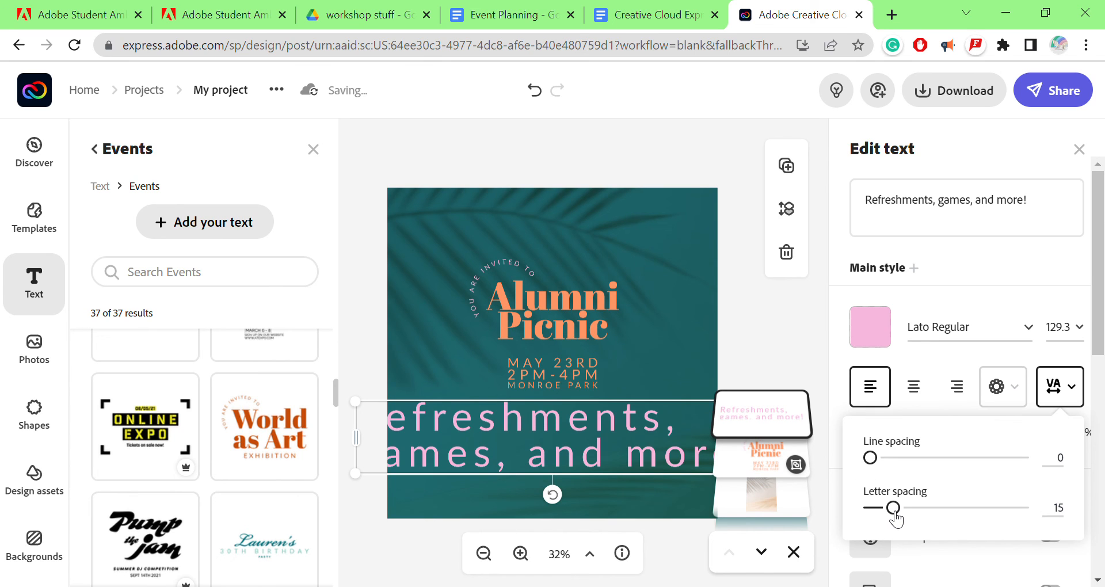
mouse_move(901, 512)
left_mouse_down()
mouse_move(870, 516)
mouse_move(883, 512)
left_mouse_up()
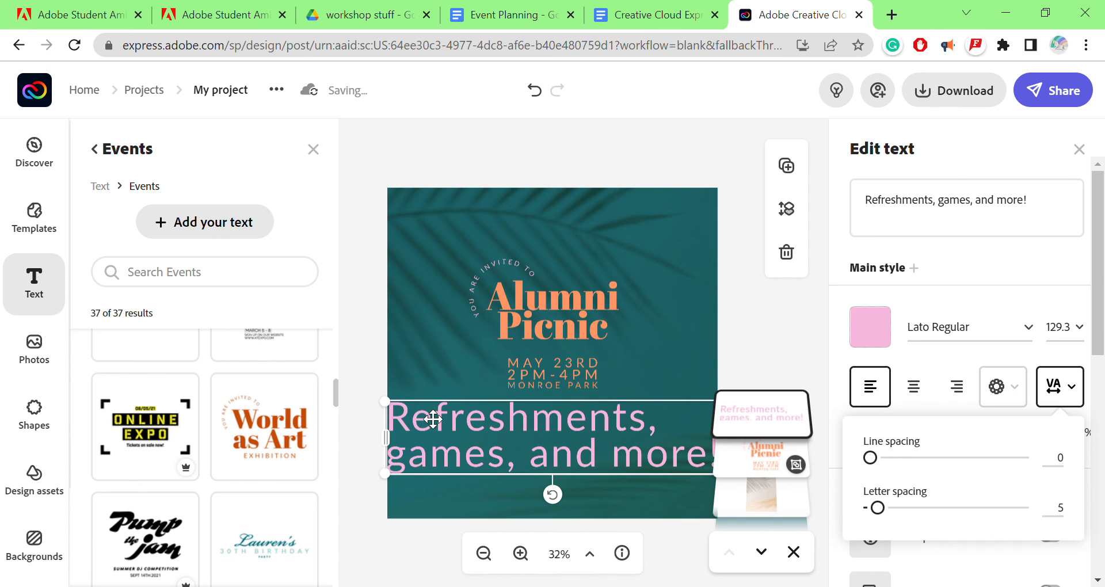
- Shrink the refreshments text to size 60 so it fits on one line below the event details
left_click_drag(385, 401, 471, 434)
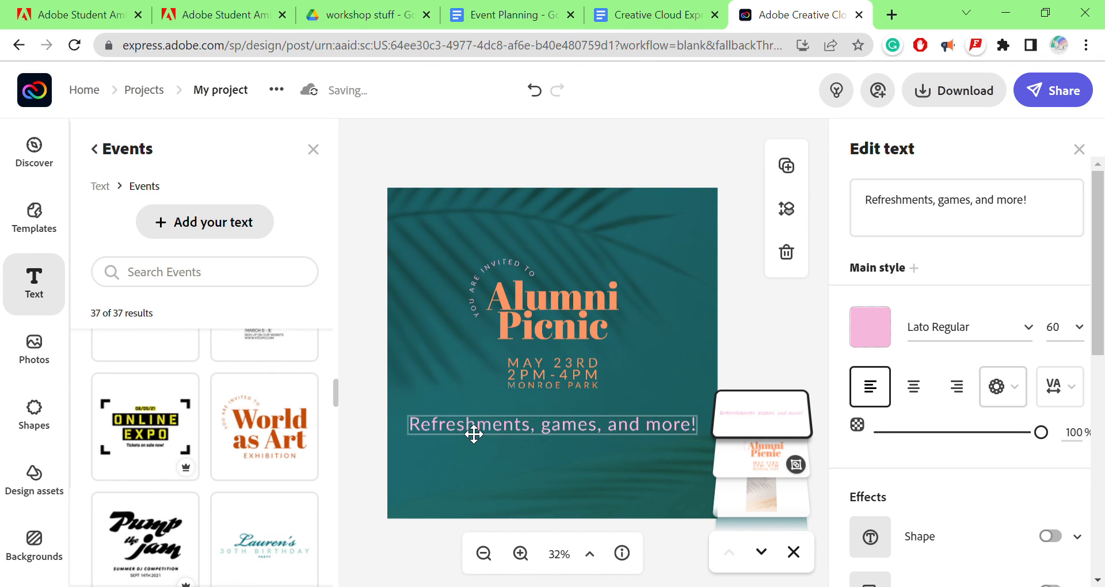
- Reduce the refreshments text to size 36 and move it down near the bottom edge of the post
left_click(1079, 328)
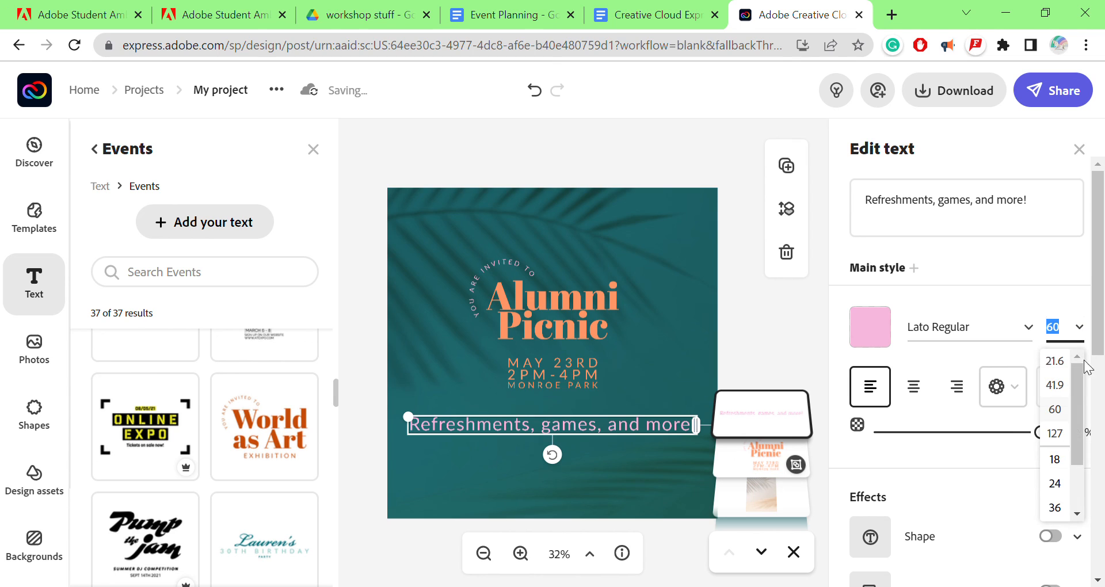
left_click(1056, 484)
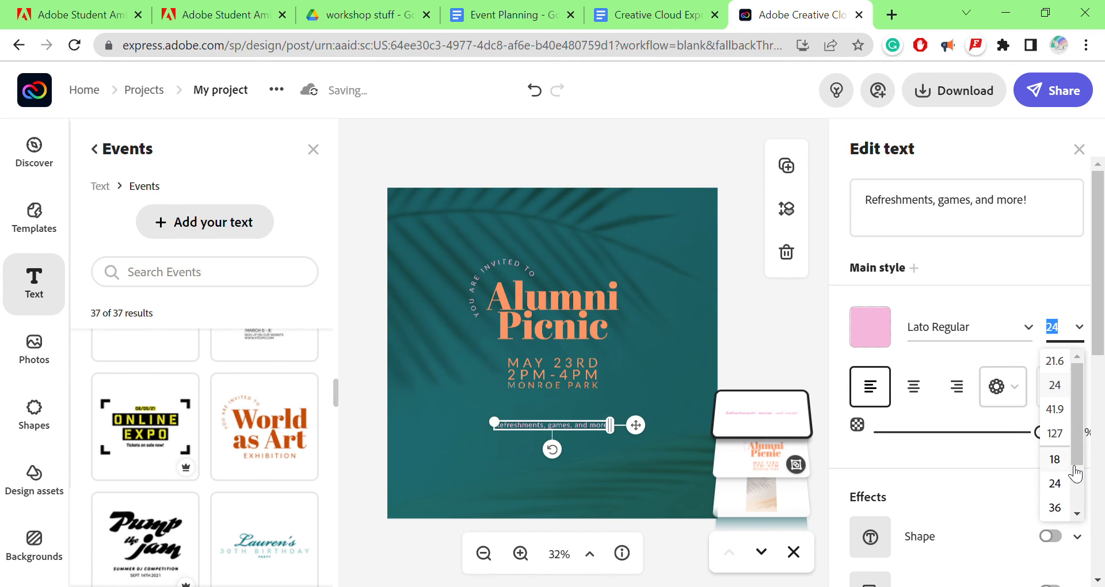
left_click(1055, 508)
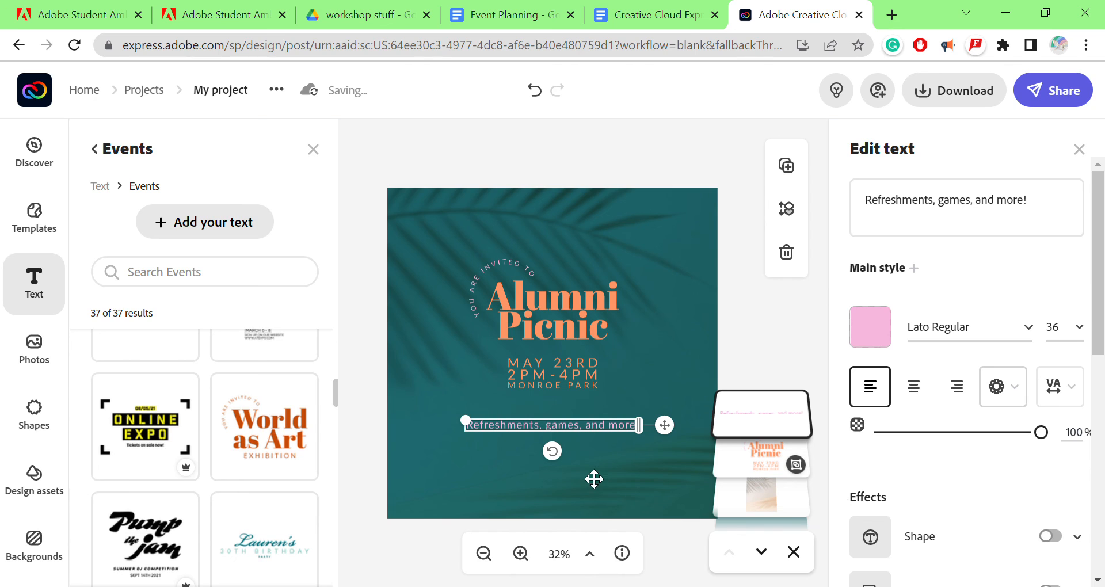
left_click_drag(665, 427, 680, 499)
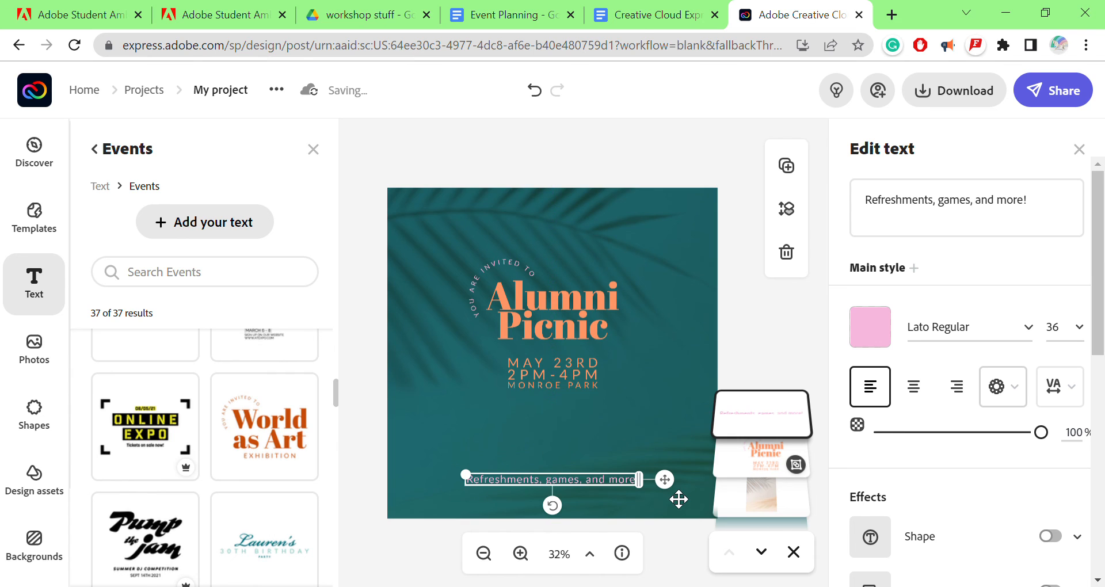
left_click(695, 370)
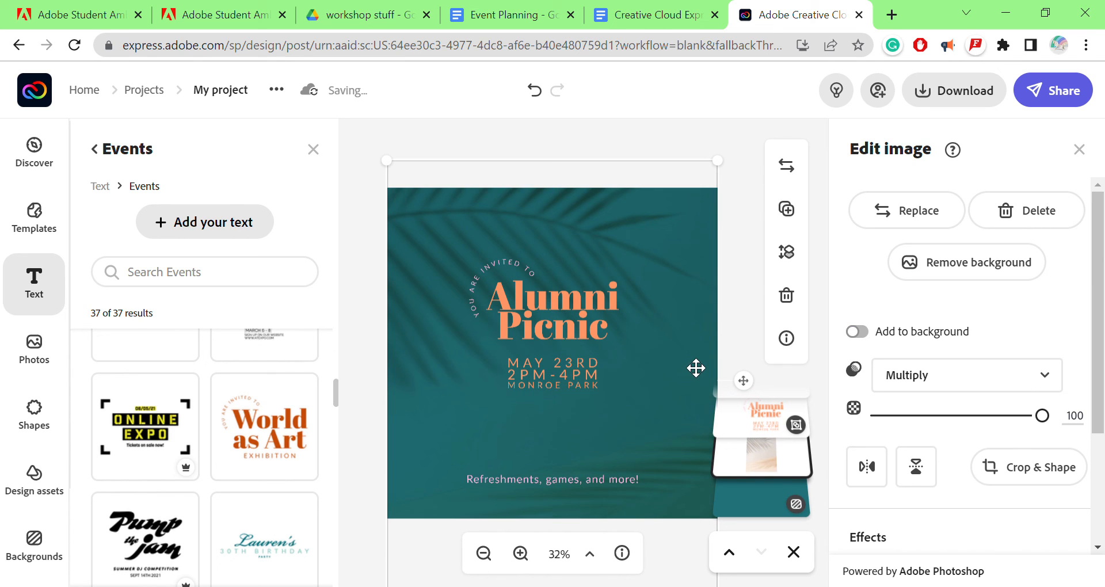
left_click(743, 314)
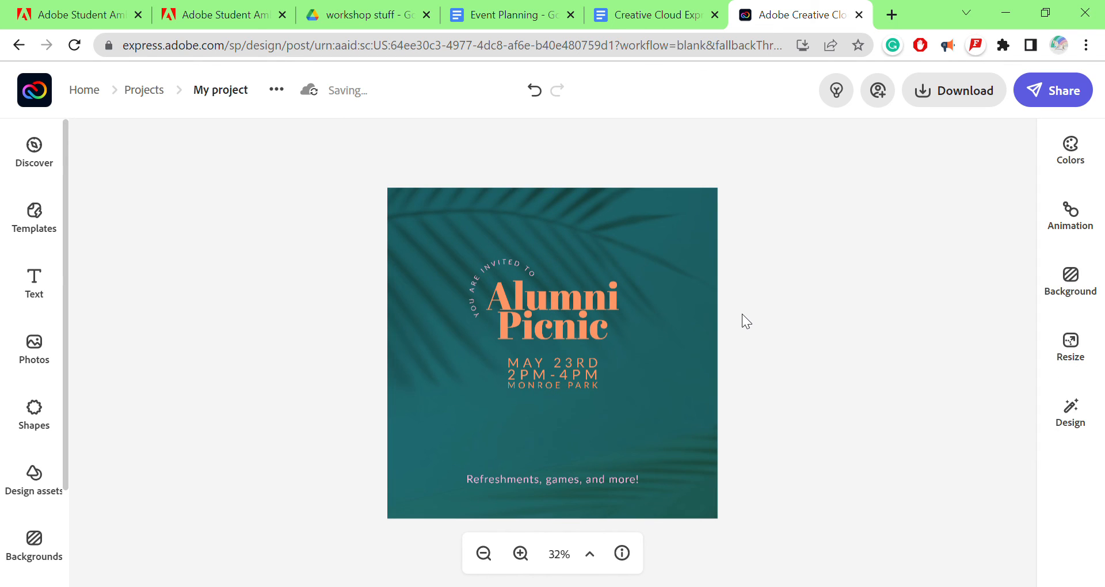
- Move the Alumni Picnic text group slightly lower, closer to the vertical middle of the post
left_click(545, 323)
left_click_drag(555, 332, 563, 350)
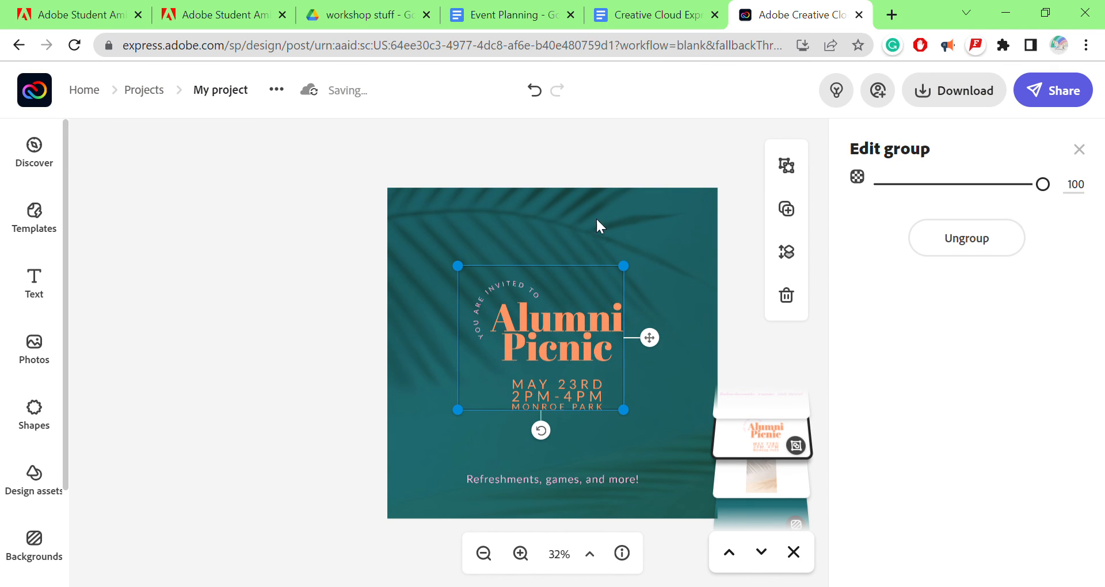
left_click(627, 159)
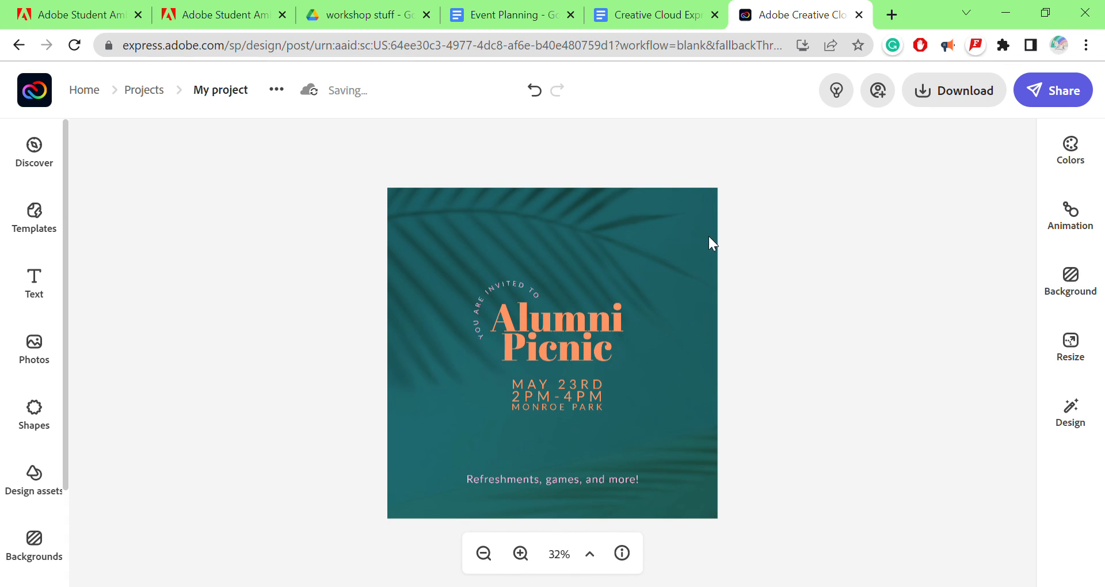
- Try the Fade text animation on the post in each of its three variants
left_click(1074, 211)
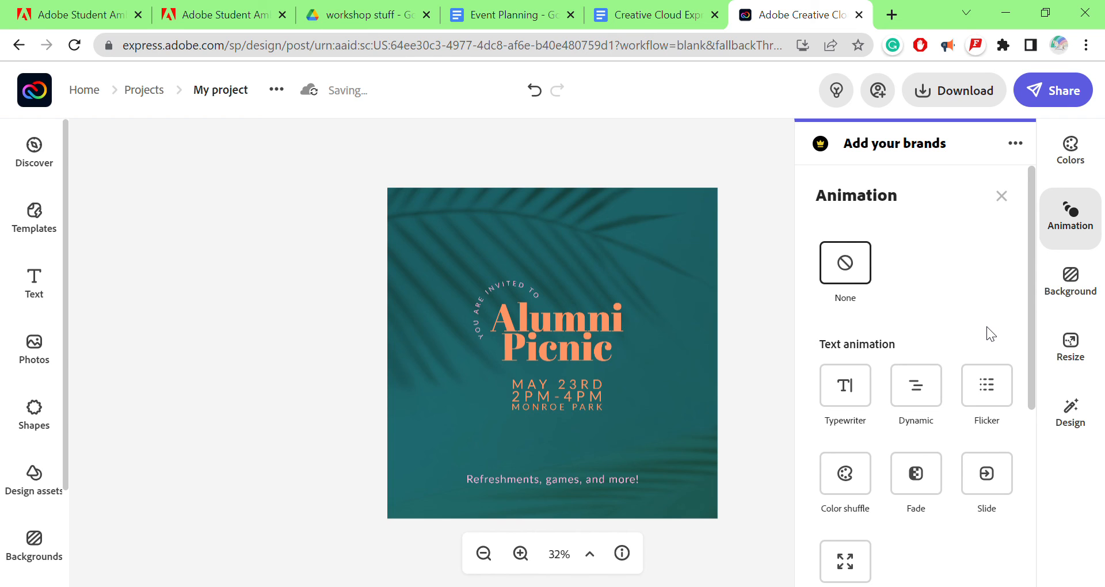
left_click(916, 484)
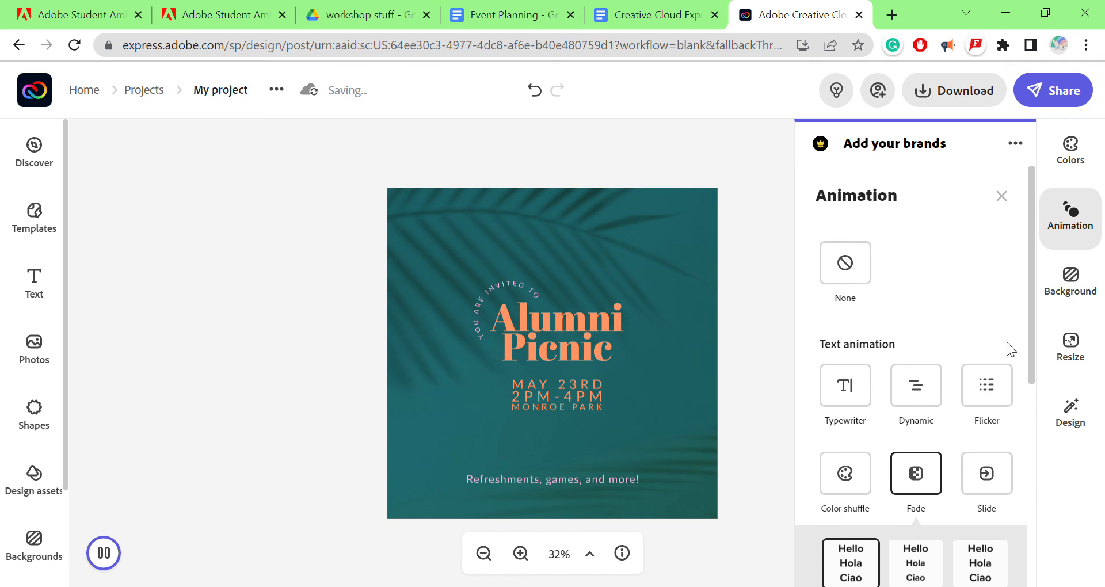
left_click_drag(1031, 325, 1035, 412)
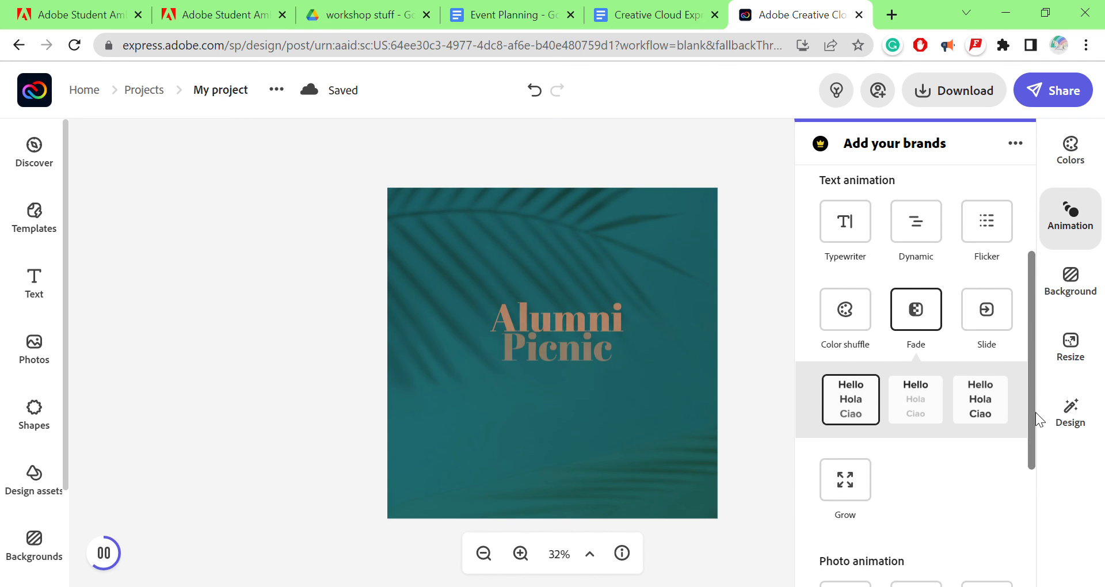
left_click(915, 406)
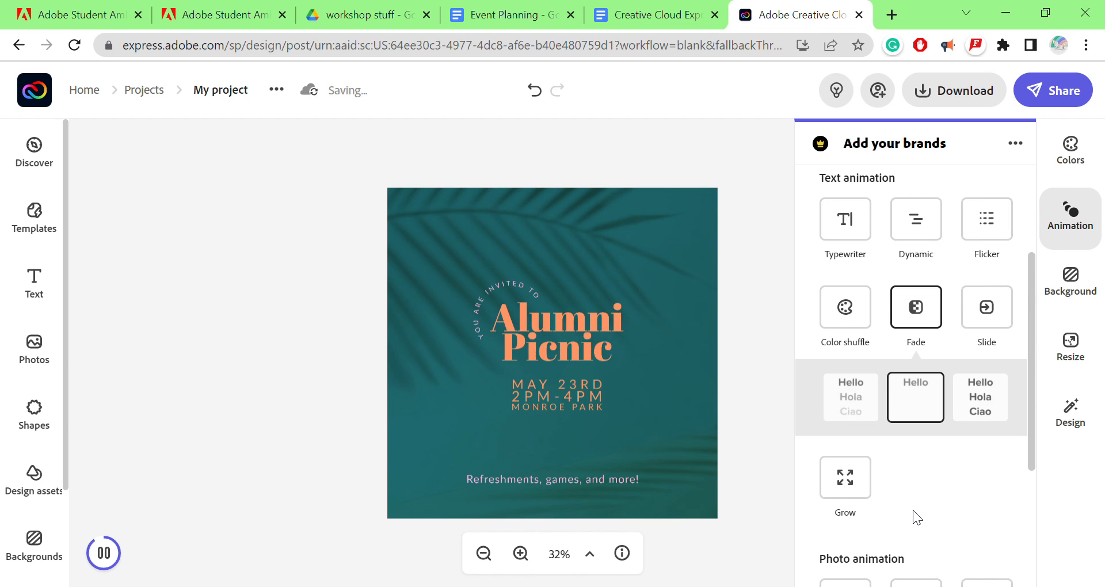
left_click(995, 394)
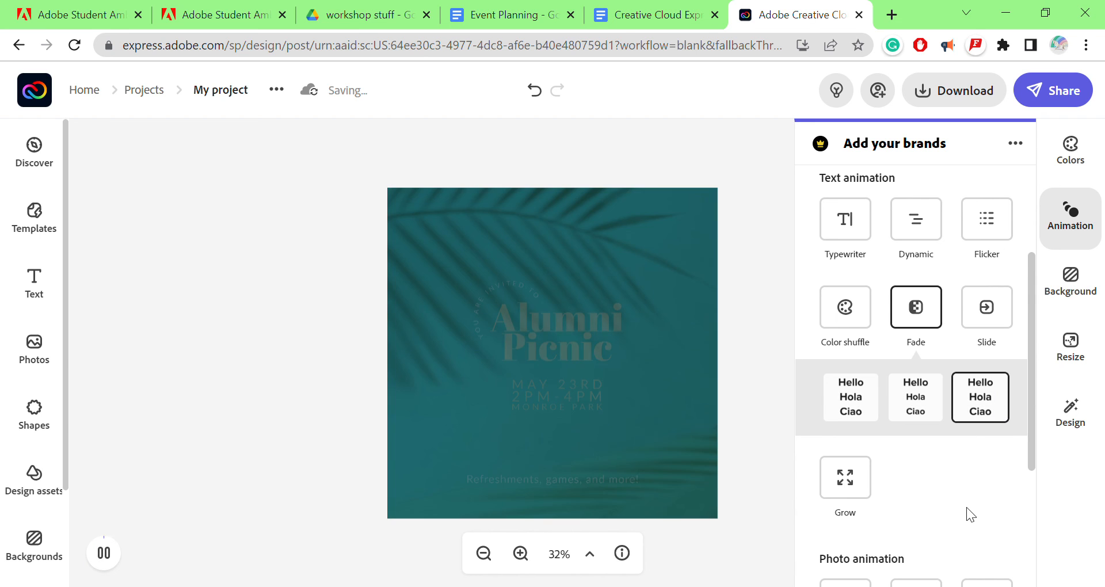
left_click(919, 414)
- Try the Grow text animation, followed by both variants of the Zoom photo animation
left_click(856, 483)
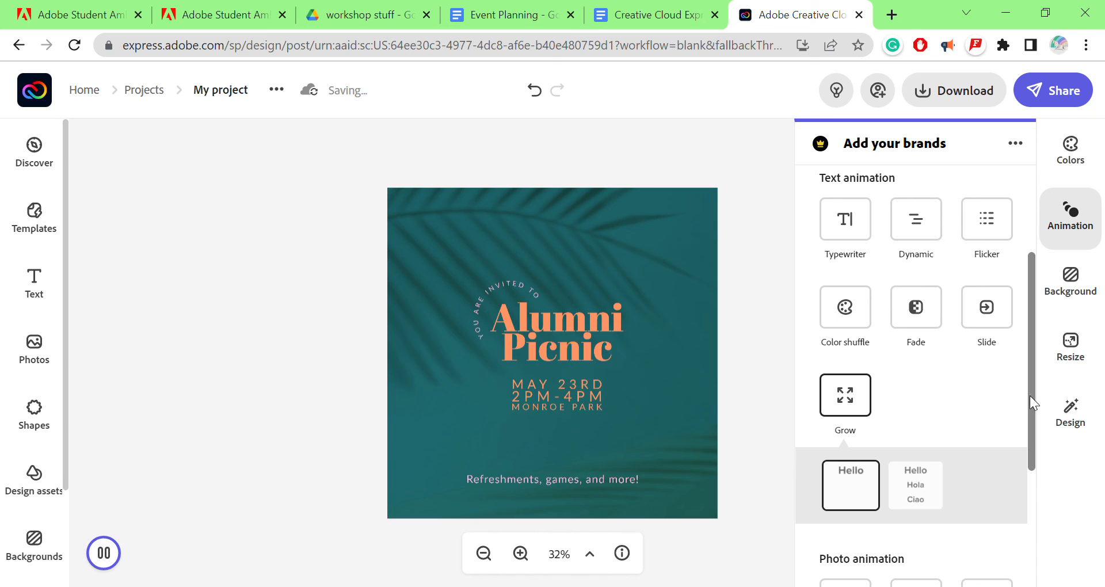
left_click_drag(1031, 399, 1043, 520)
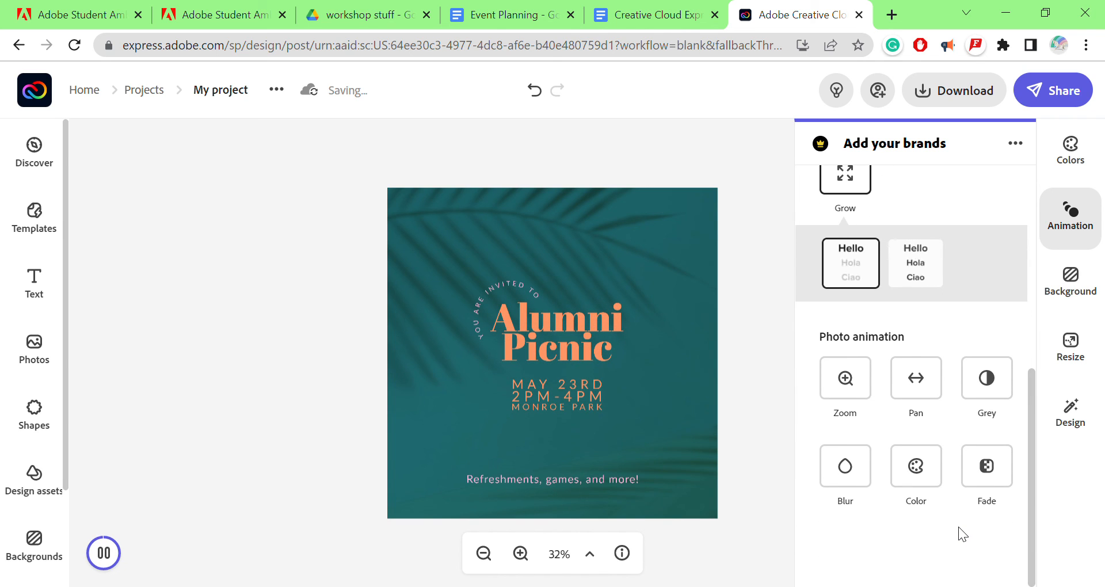
left_click(845, 378)
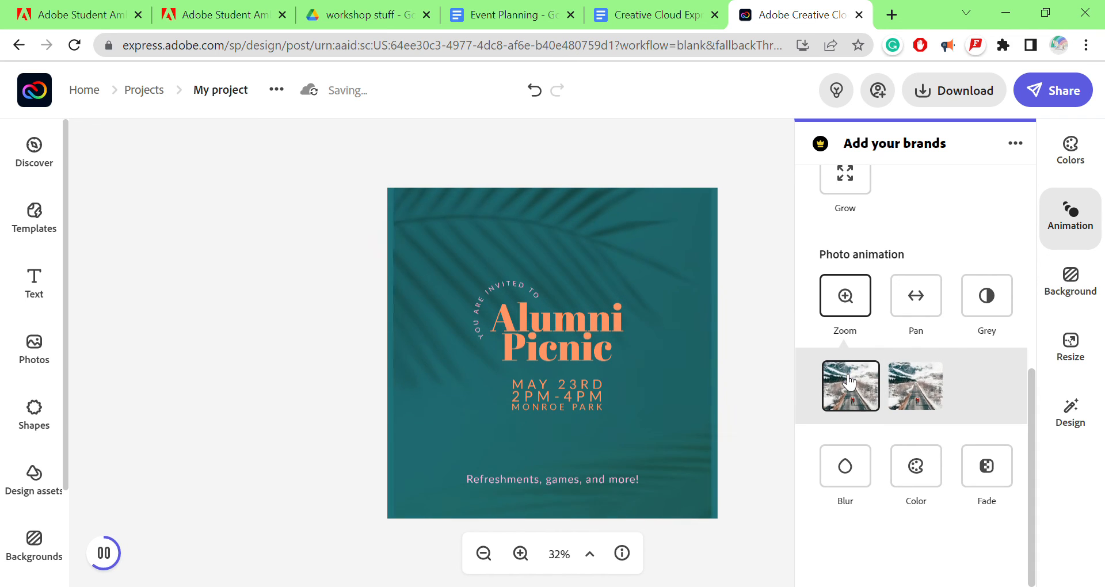
left_click(915, 385)
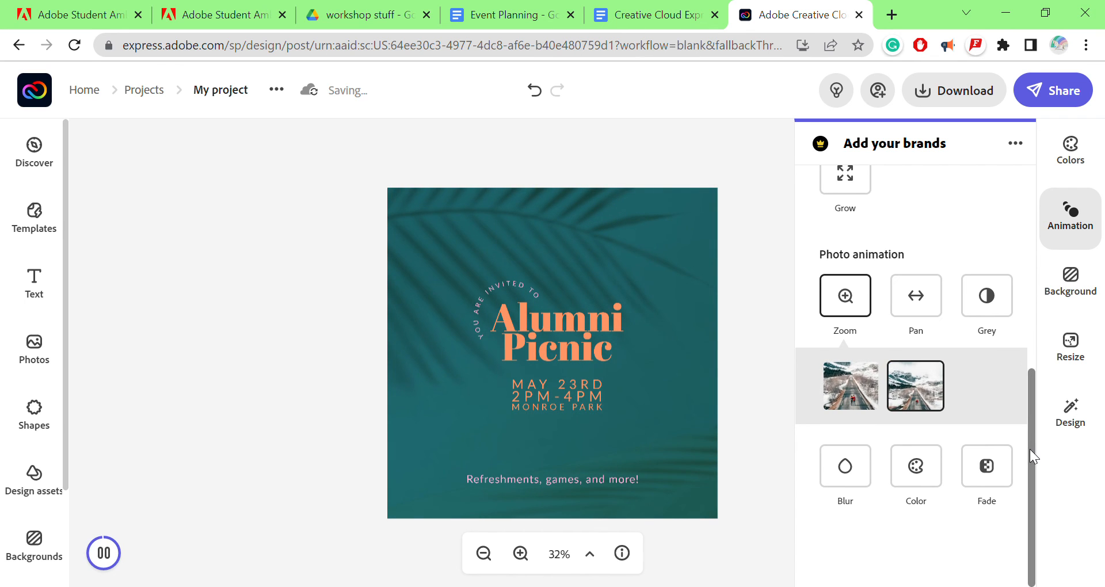
- Apply the Grow text animation to the post and close the animation options
left_click_drag(1030, 452, 1023, 358)
left_click(859, 374)
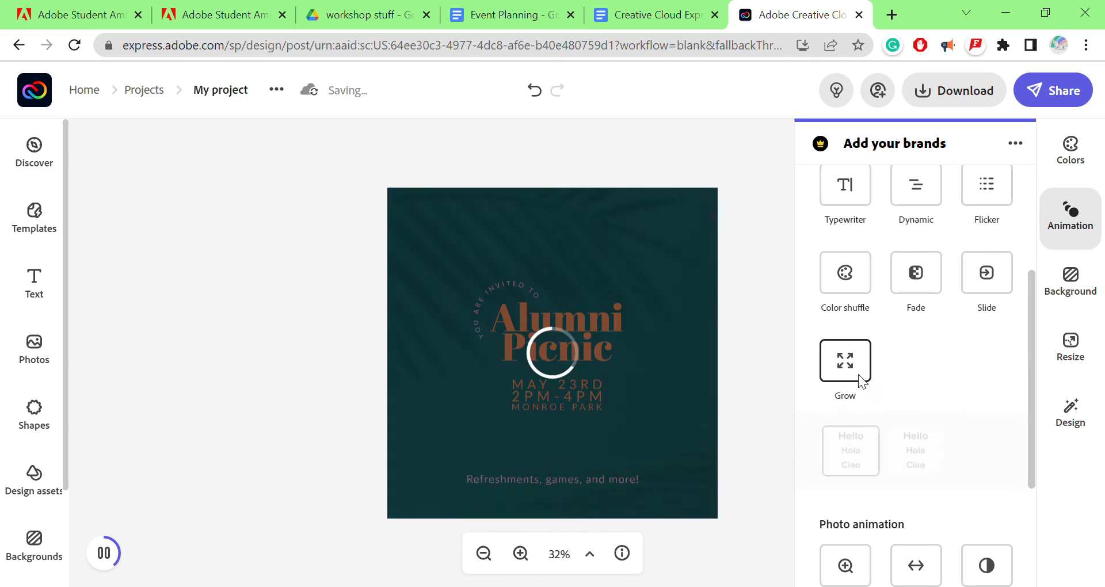
left_click(761, 245)
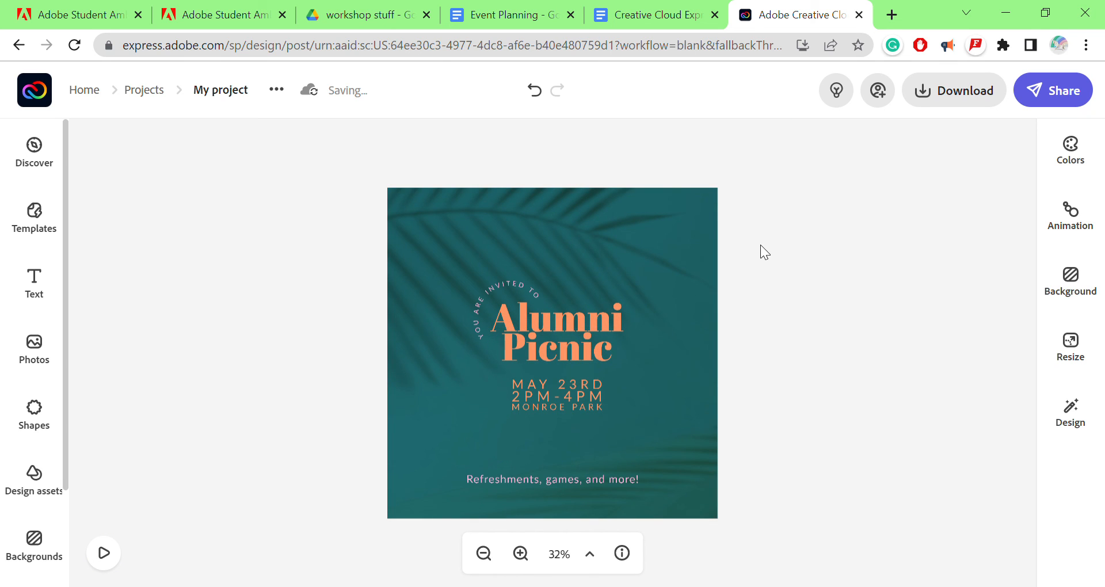